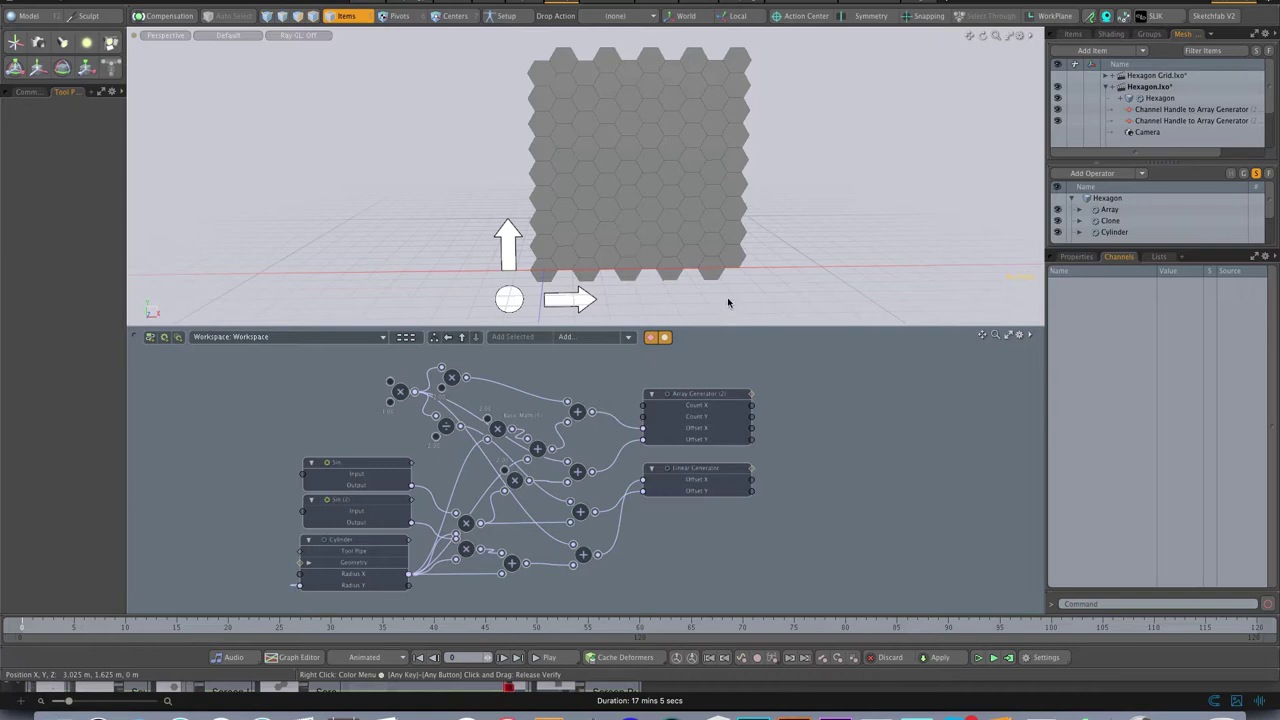
- Try the round channel handle to spread the hexagons of the finished grid apart, and undo the handle changes
alt+drag(588, 224, 636, 210)
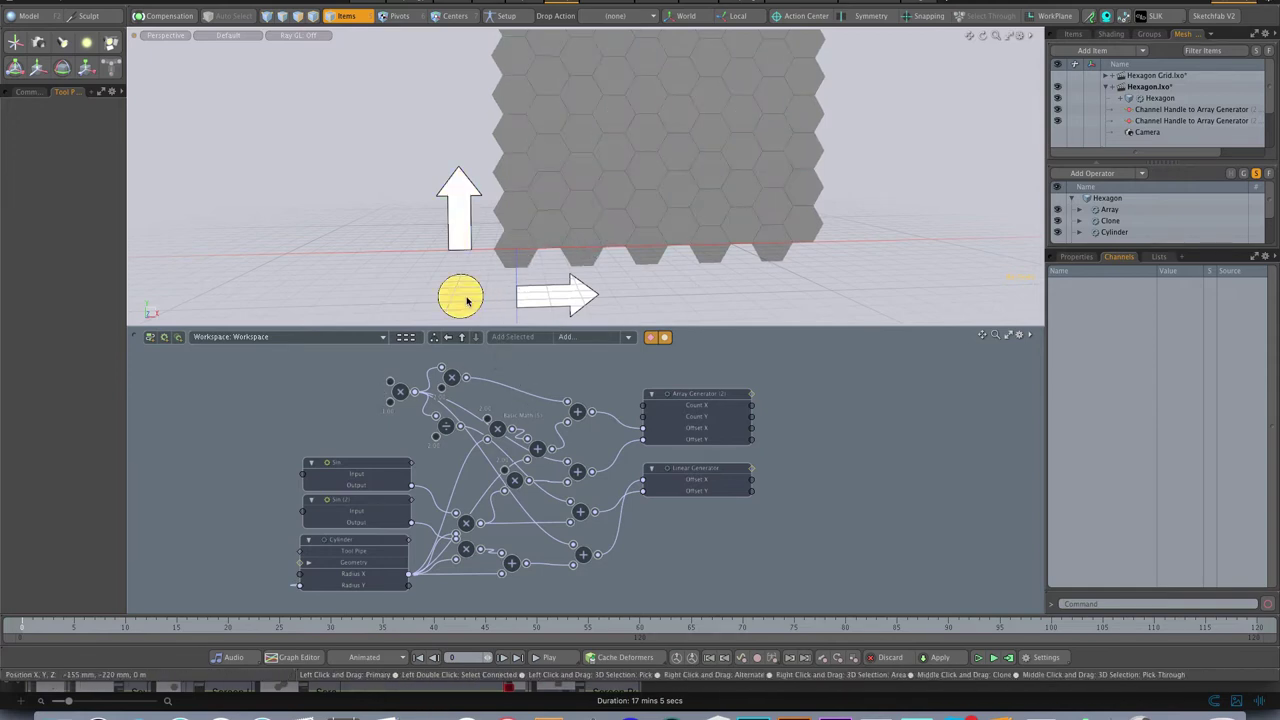
drag(460, 297, 650, 217)
alt+drag(715, 145, 650, 185)
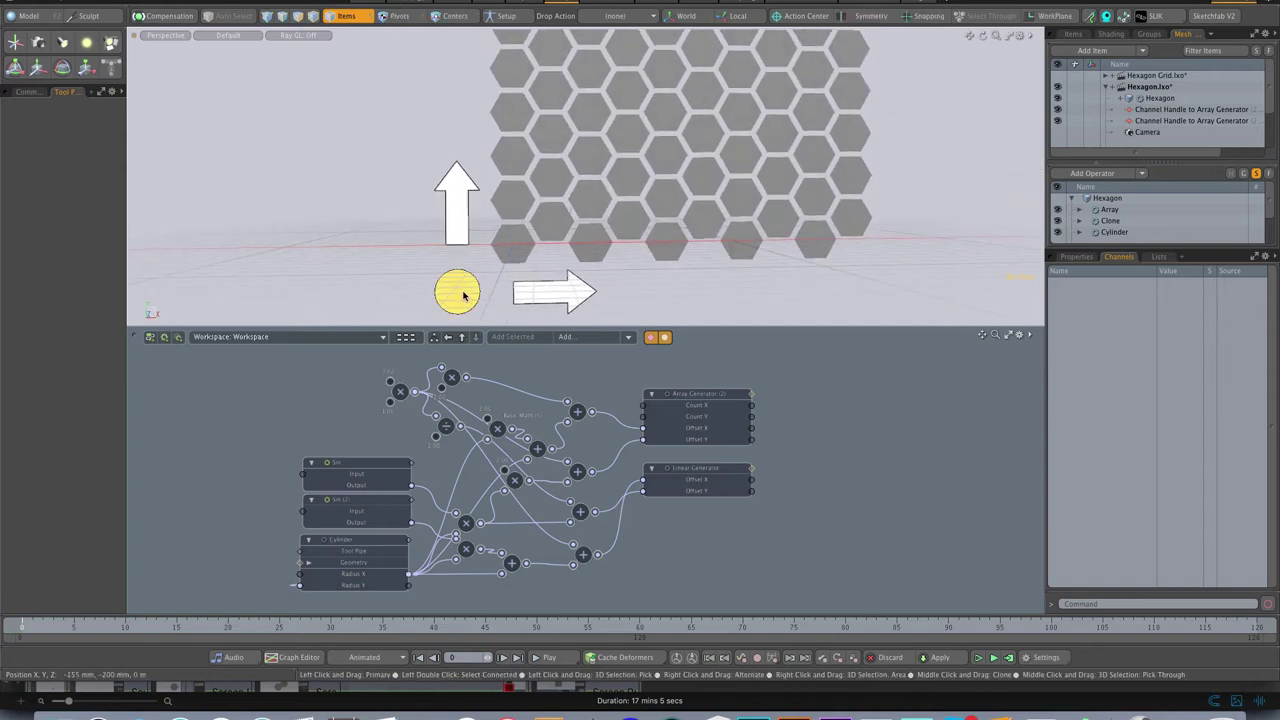
drag(463, 293, 509, 286)
key(super+z)
key(super+z)
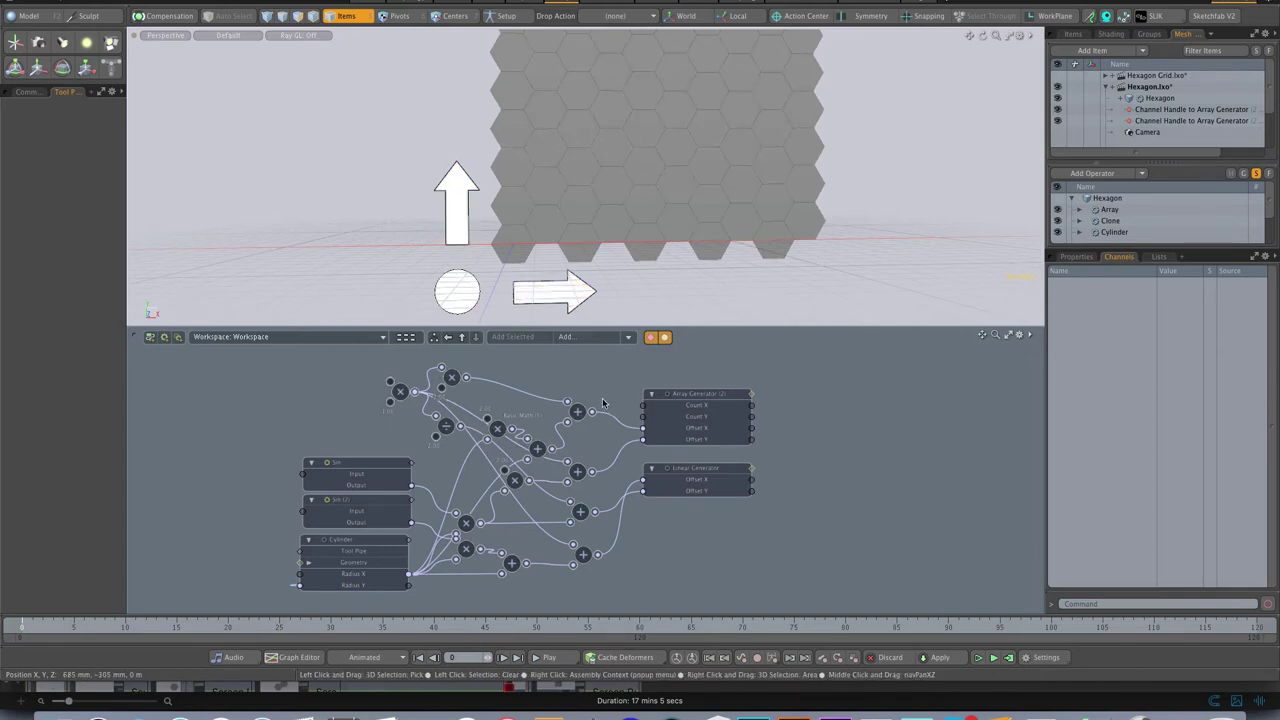
- Highlight neighbouring hexagon polygons in the unspaced grid to examine how the cloned pair repeats across the array
click(981, 1)
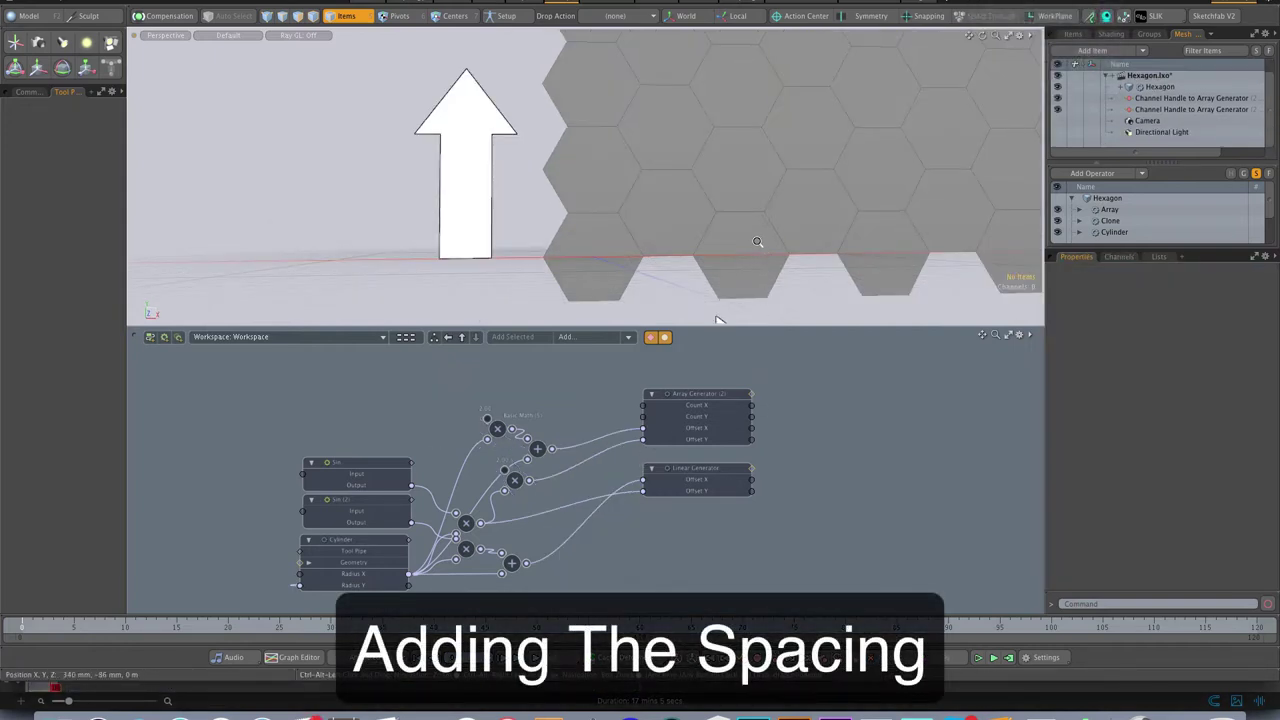
ctrl+alt+drag(756, 243, 725, 250)
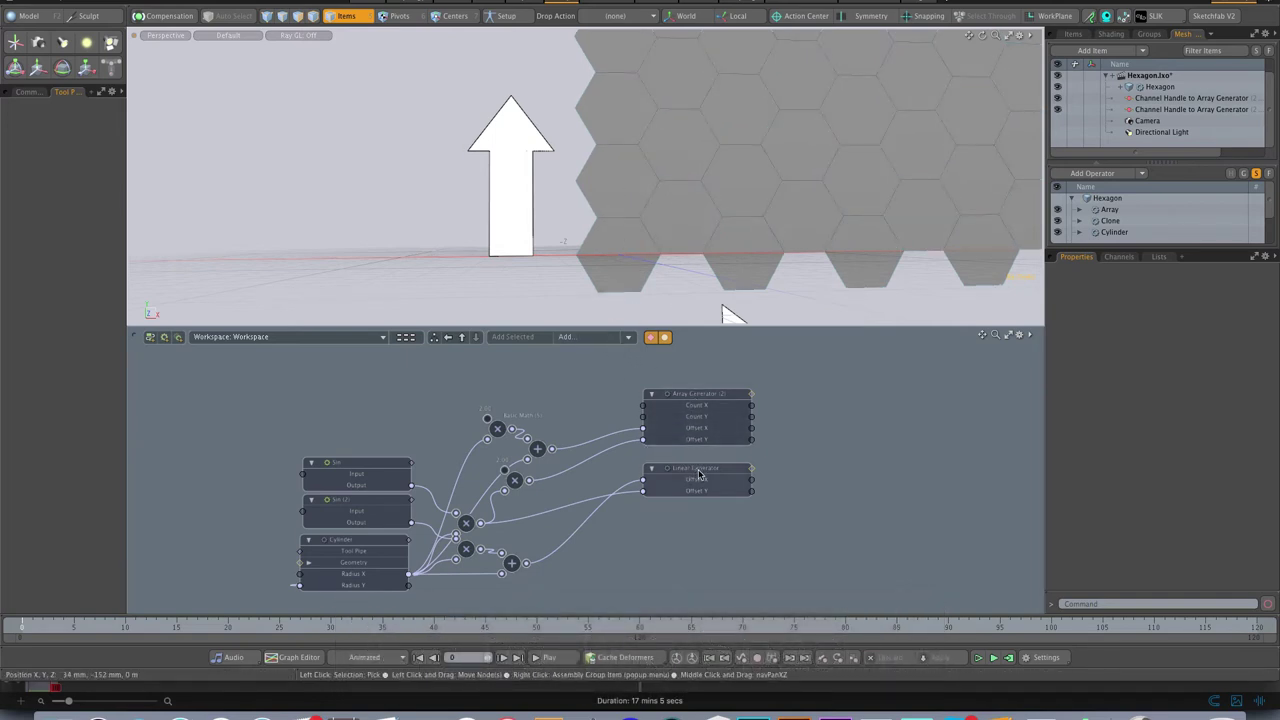
key(3)
click(635, 250)
click(669, 229)
drag(636, 246, 668, 219)
drag(741, 262, 788, 152)
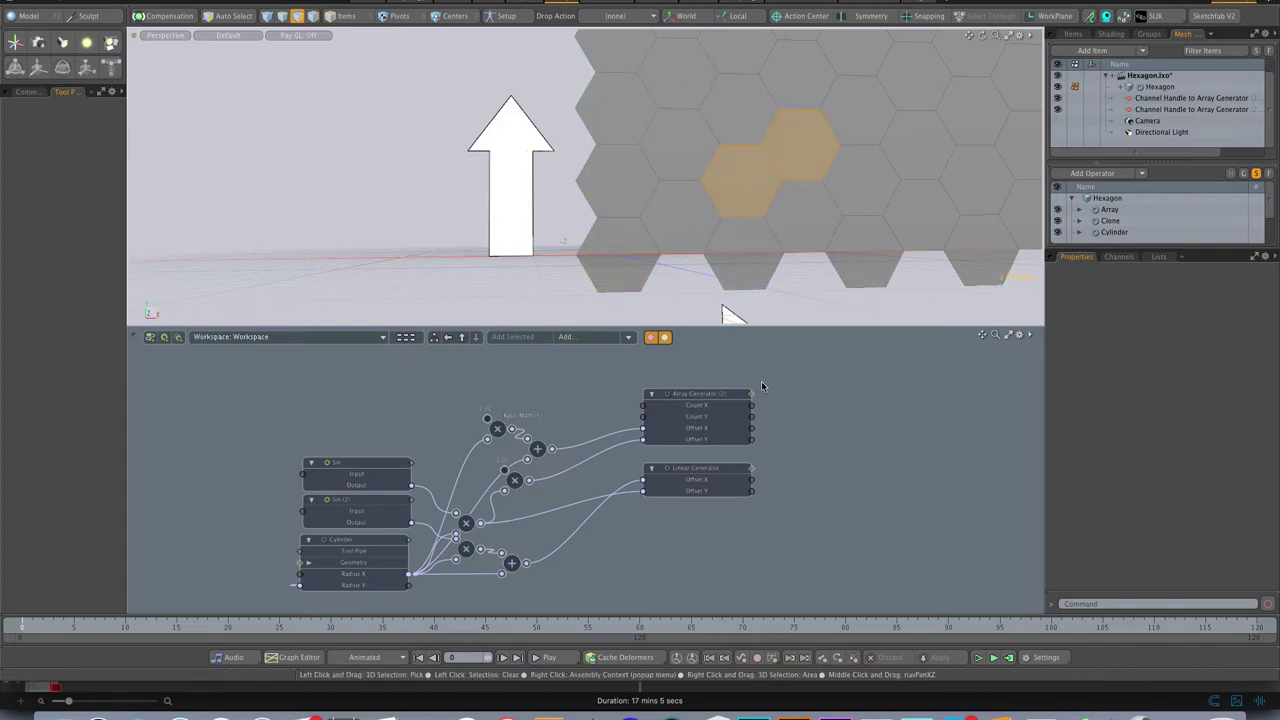
- Add a Basic Math Add node and duplicate it into four, stacked in front of the Array and Linear Generator nodes
click(588, 338)
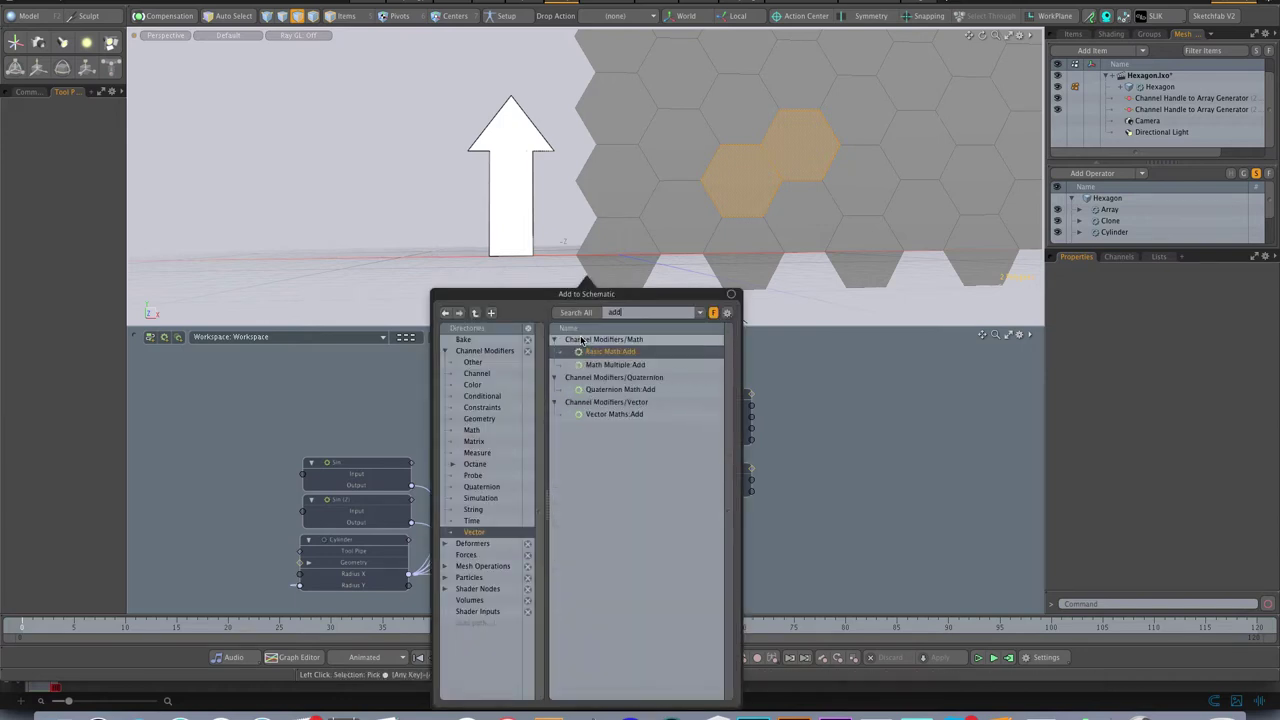
key(Return)
drag(558, 470, 586, 385)
key(ctrl+d)
drag(640, 527, 589, 416)
key(ctrl+d)
key(Return)
click(589, 416)
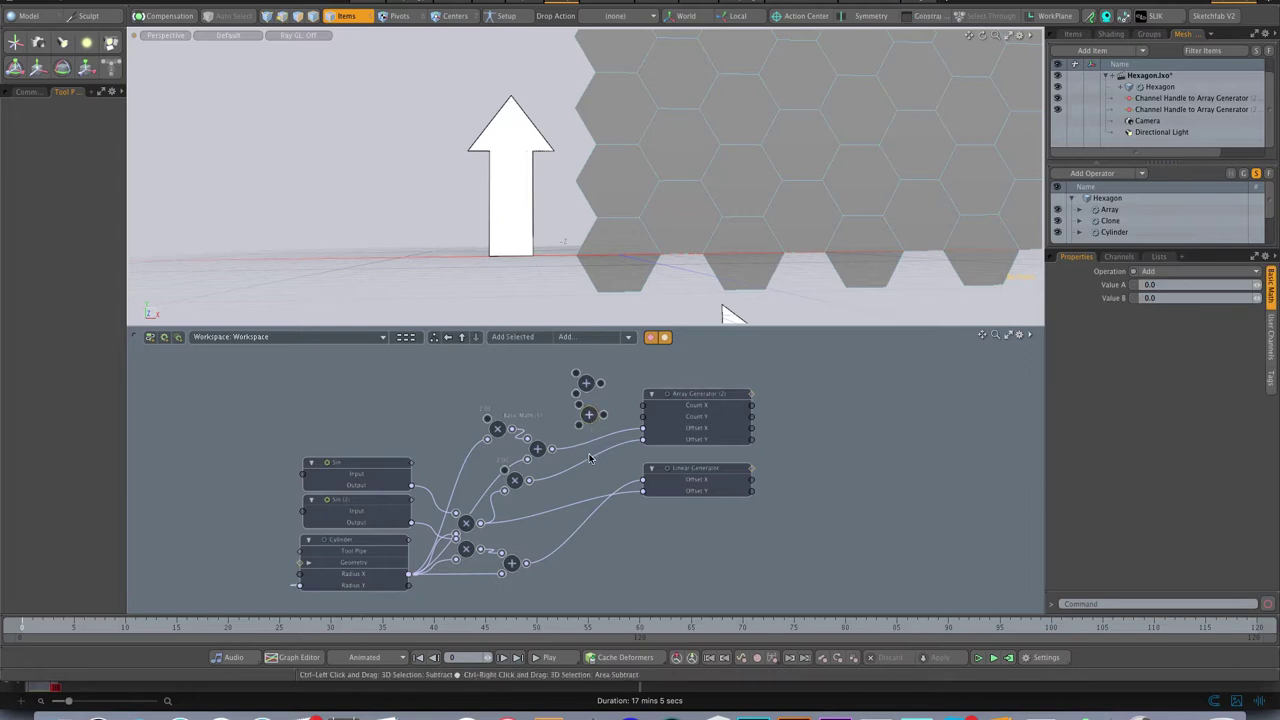
key(ctrl+d)
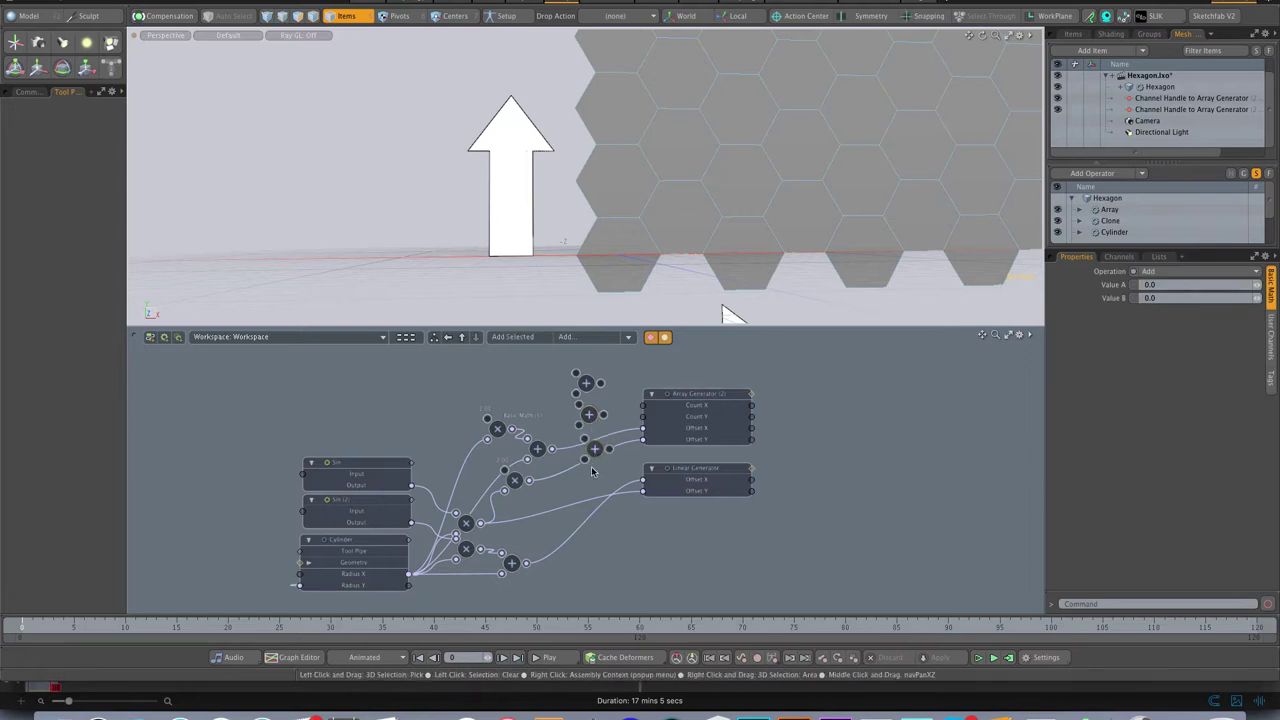
mouse_move(593, 452)
mouse_down()
mouse_move(595, 493)
mouse_move(588, 463)
mouse_up()
drag(591, 417, 592, 394)
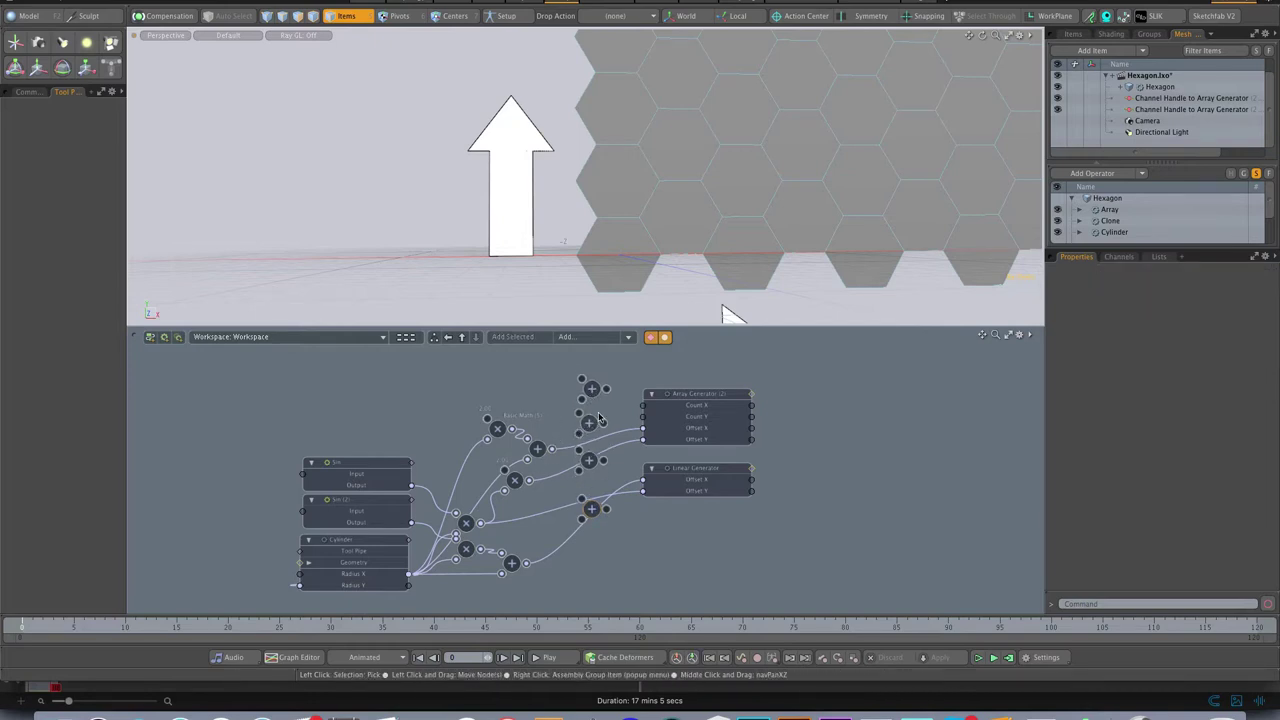
- Duplicate an Add node away from the stack and make it a Multiply node with Value A 0.01 and Value B 1.0
click(595, 392)
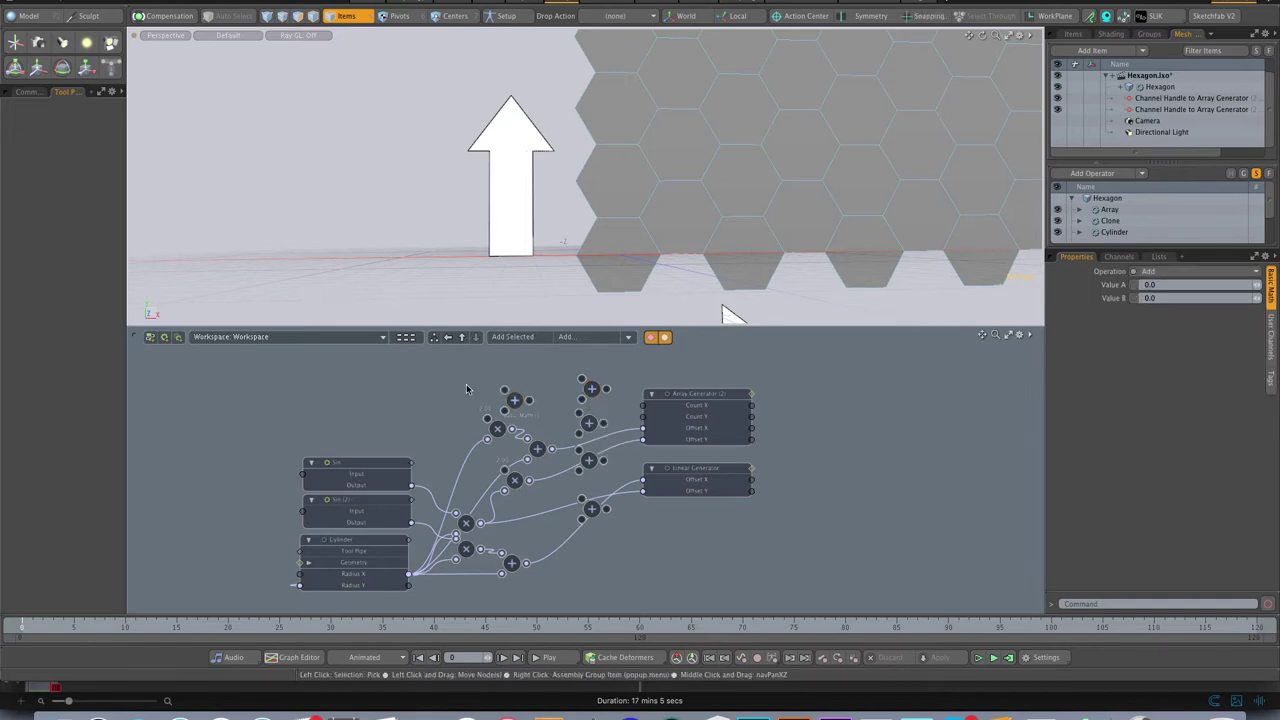
drag(435, 378, 406, 370)
click(1166, 273)
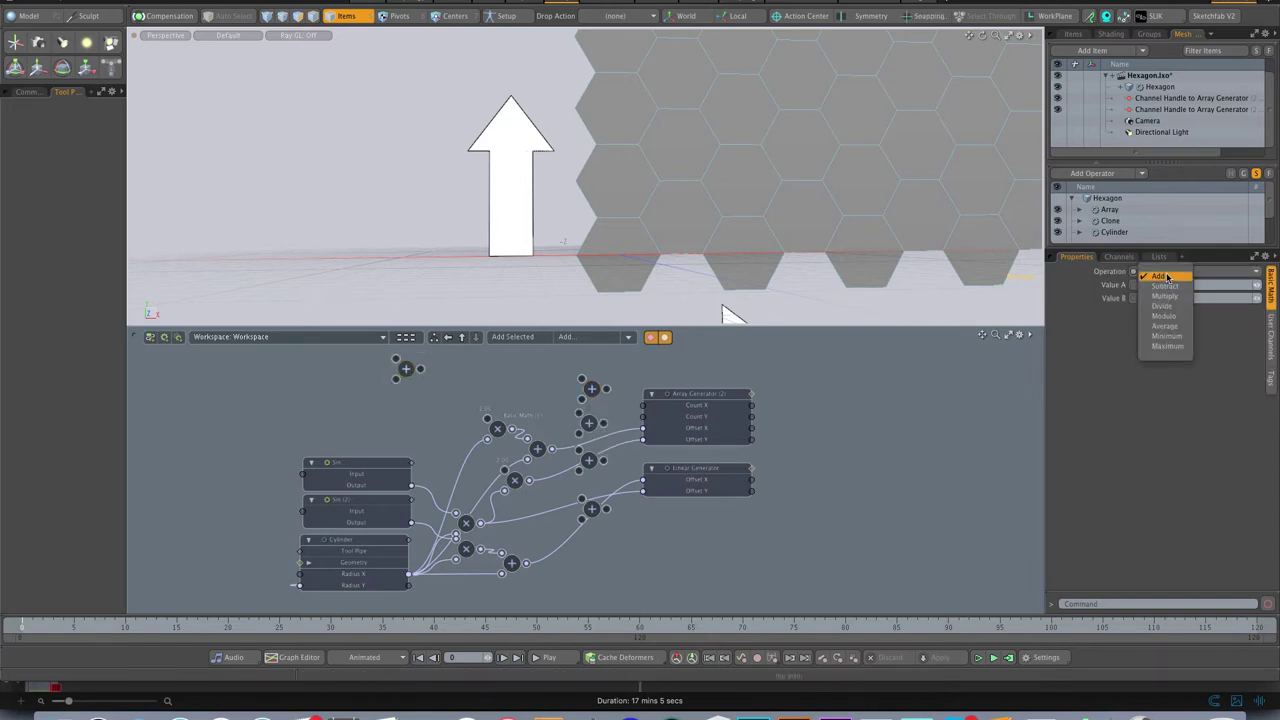
click(1165, 297)
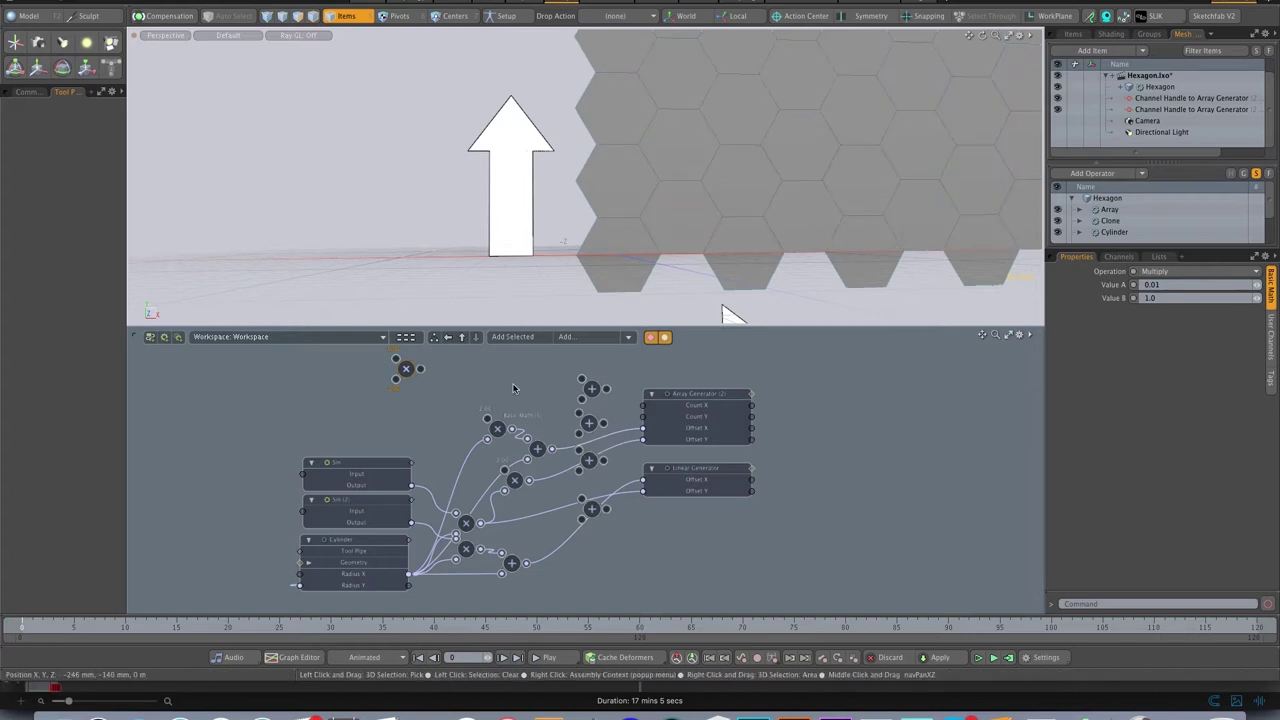
drag(406, 369, 403, 389)
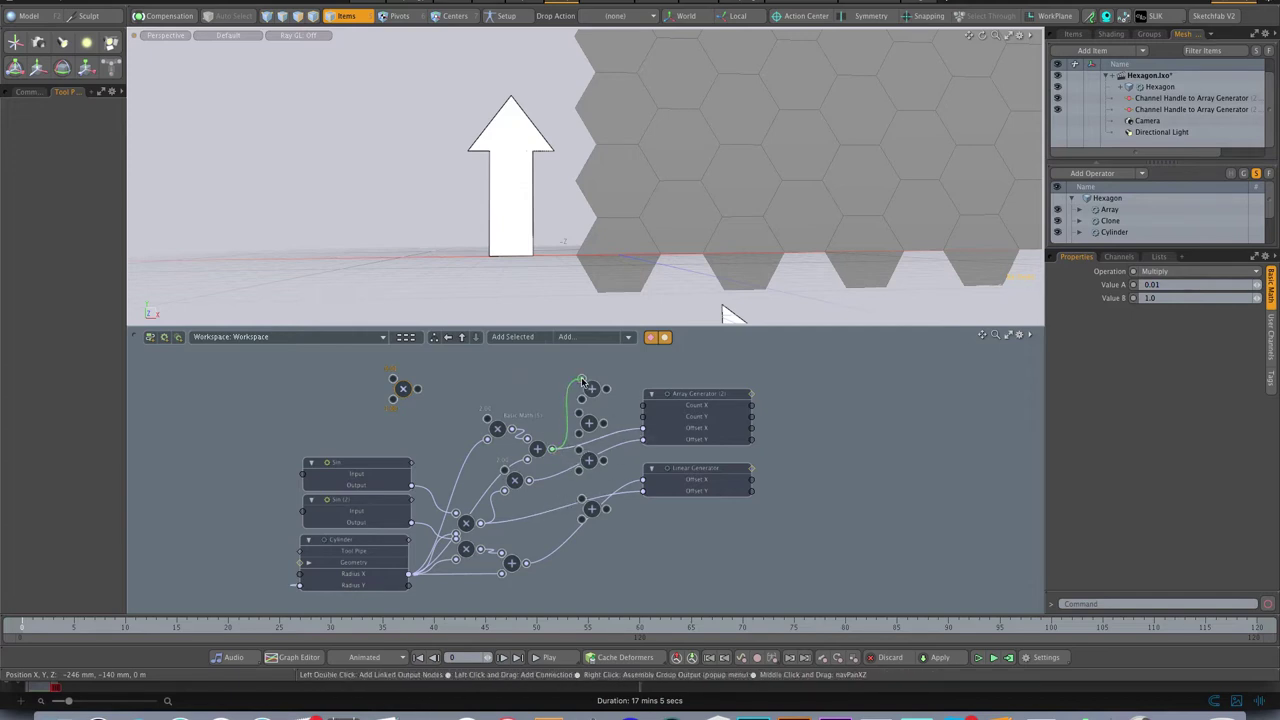
- Connect the new Multiply node's output to the first input of each of the four new Add nodes
drag(582, 382, 582, 380)
drag(418, 389, 495, 383)
drag(578, 378, 581, 379)
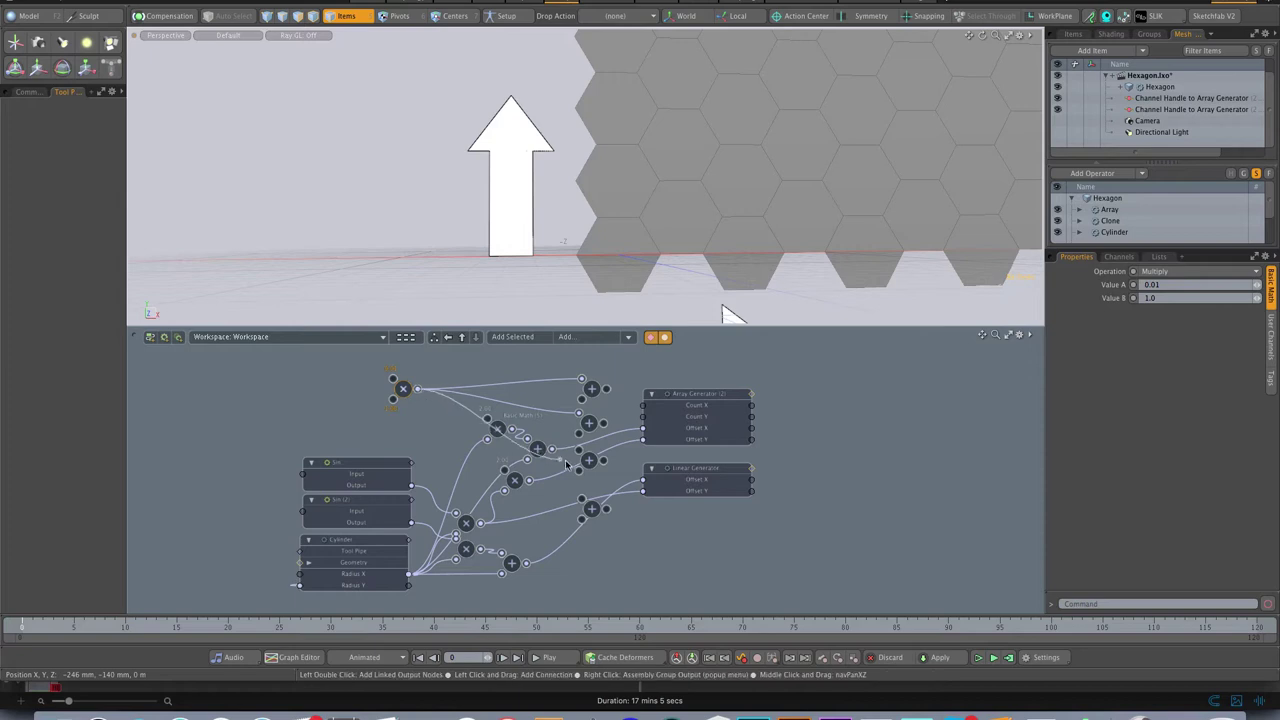
drag(567, 463, 582, 498)
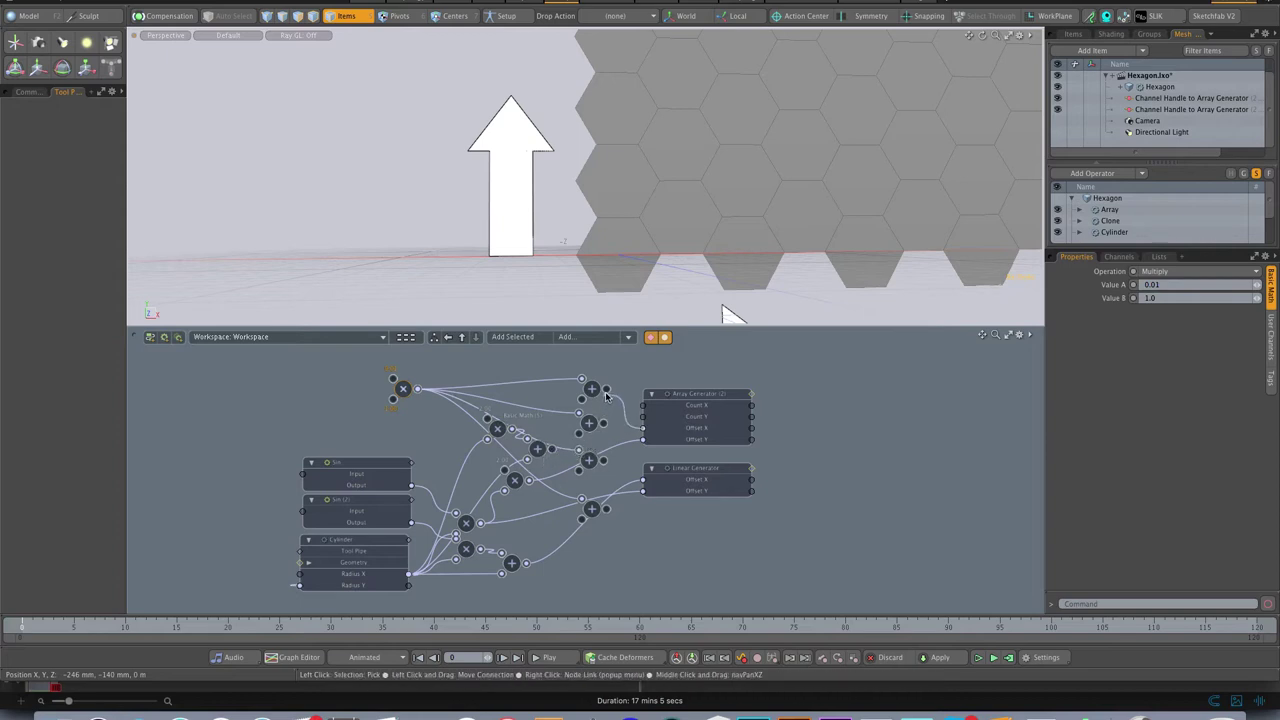
- Route the existing offset values through the four Add nodes into Offset X and Offset Y of the Array Generator and Linear Generator
drag(606, 396, 643, 430)
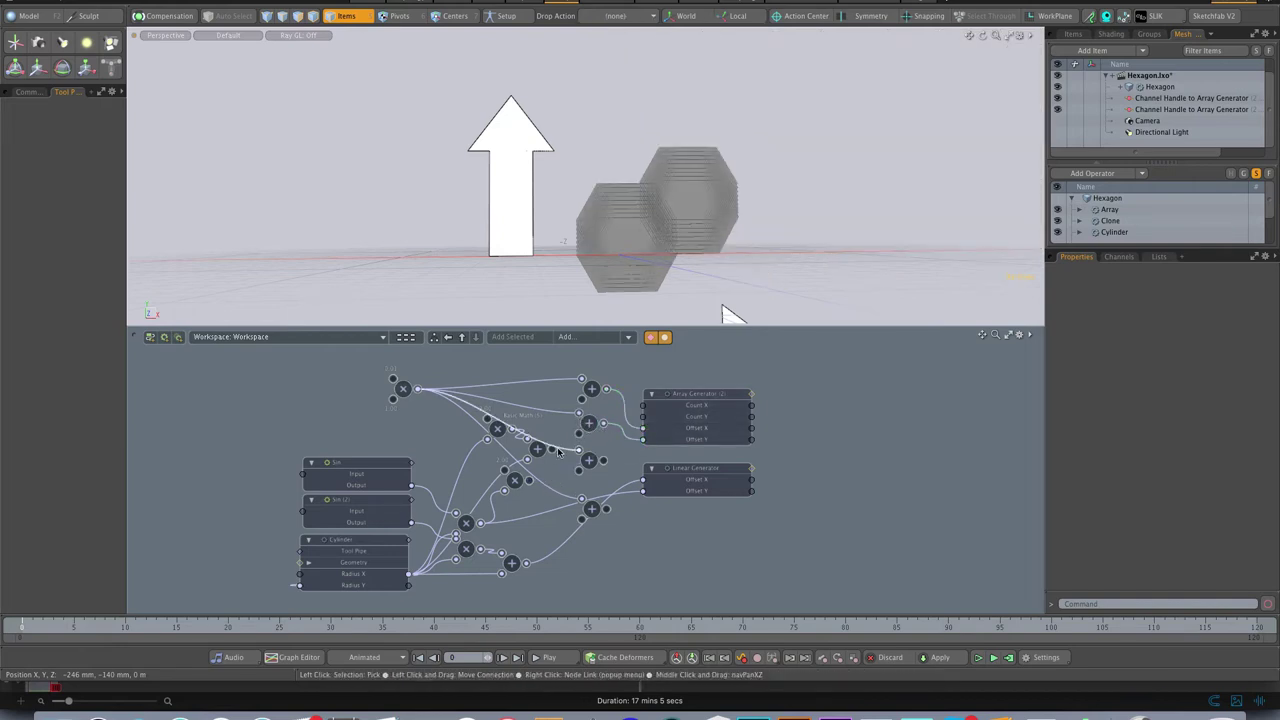
drag(583, 403, 584, 438)
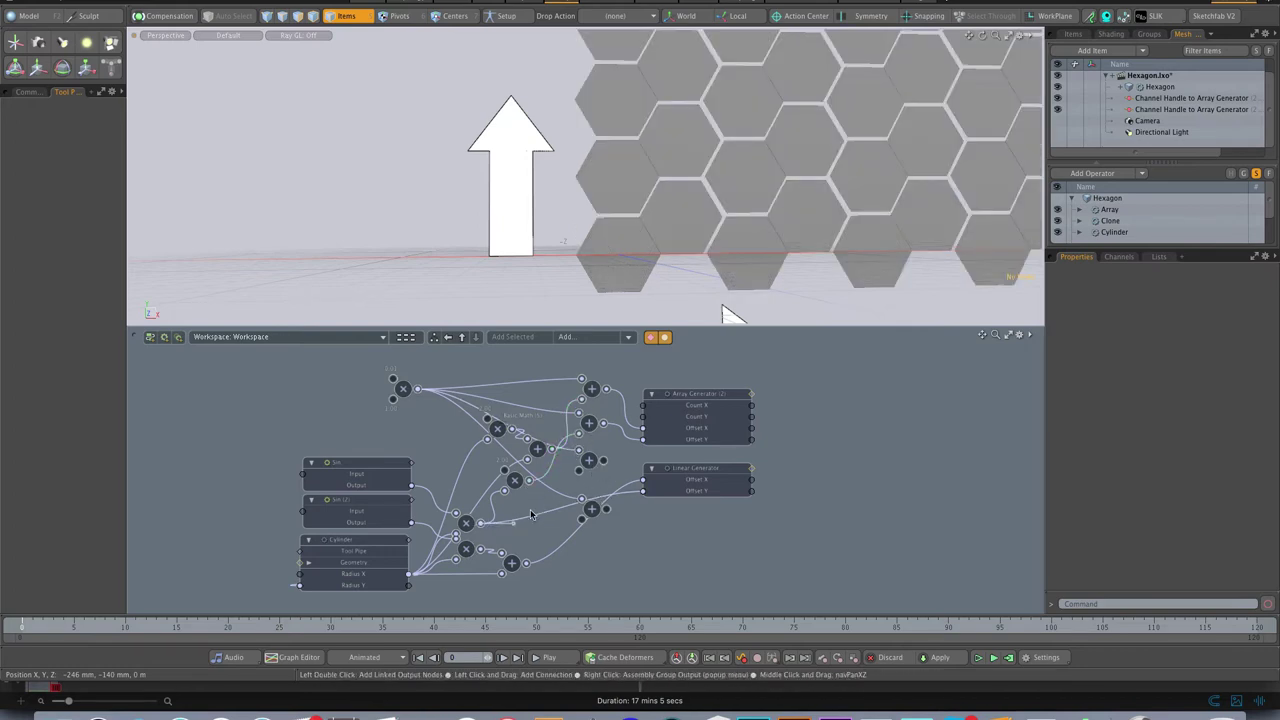
drag(605, 463, 644, 491)
drag(584, 519, 582, 518)
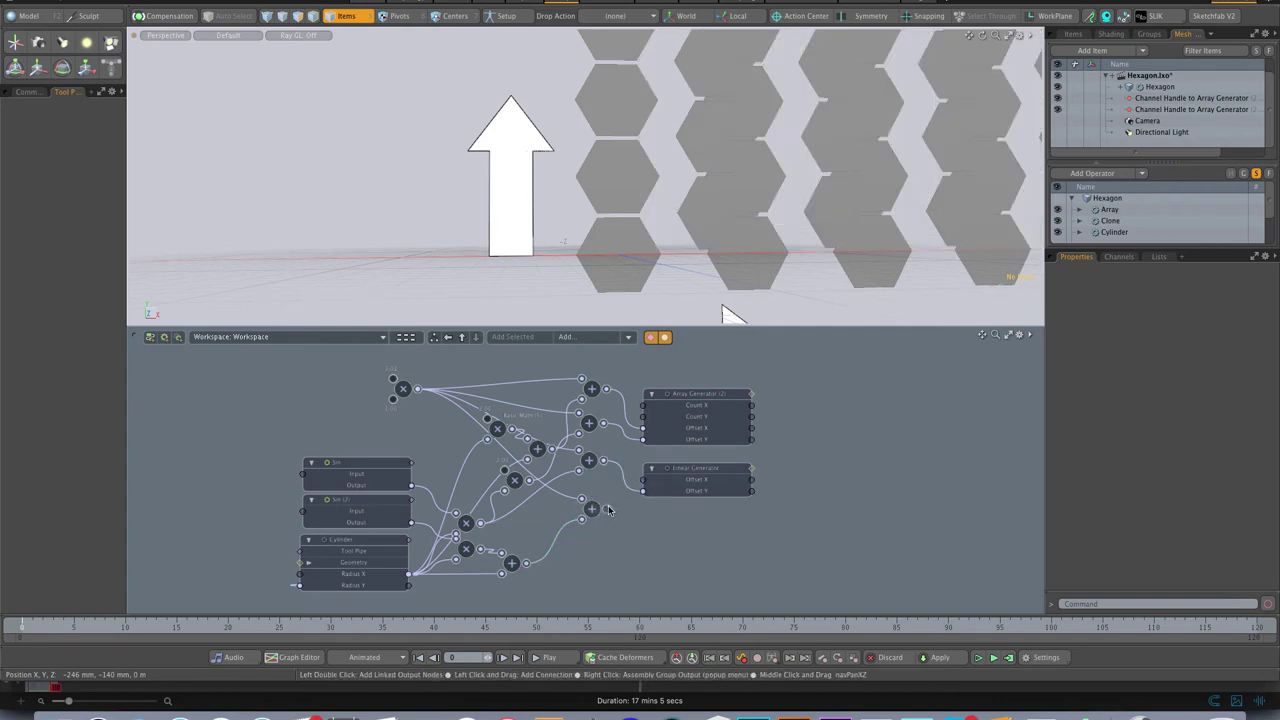
drag(647, 486, 644, 481)
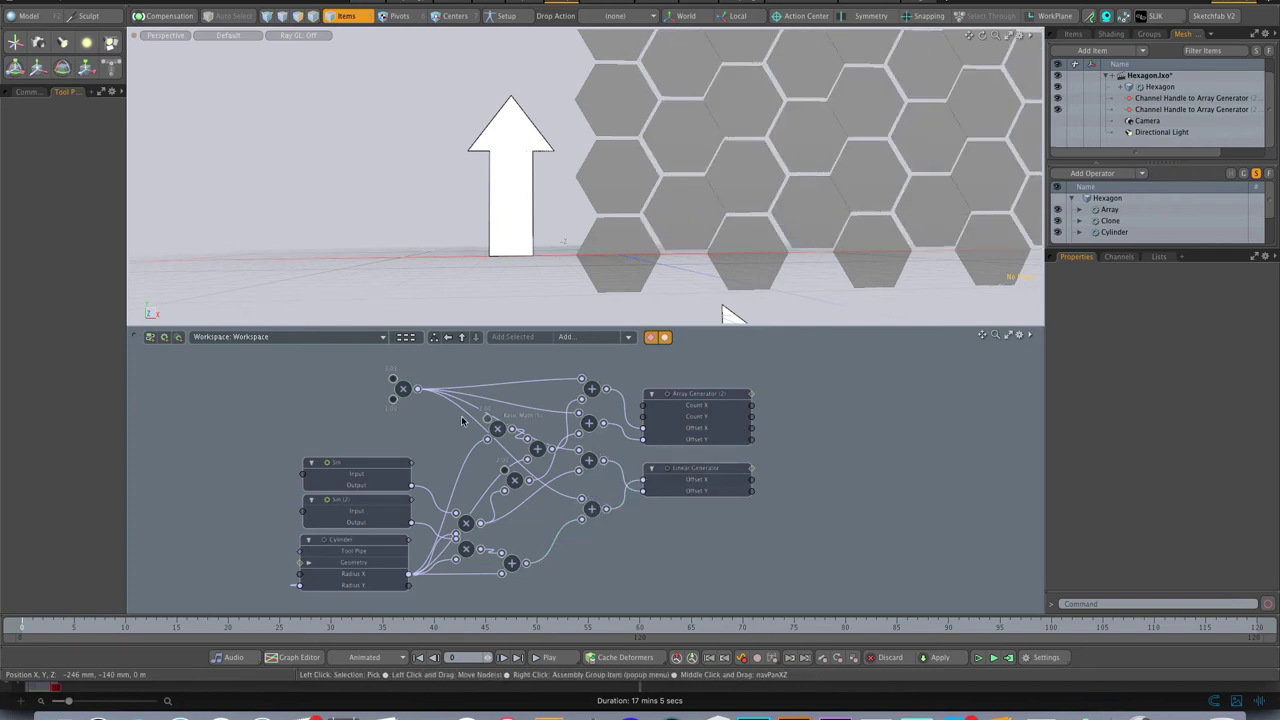
- Test the spacing Multiply node by setting its Value A to 0 and restoring it to 0.01
click(401, 390)
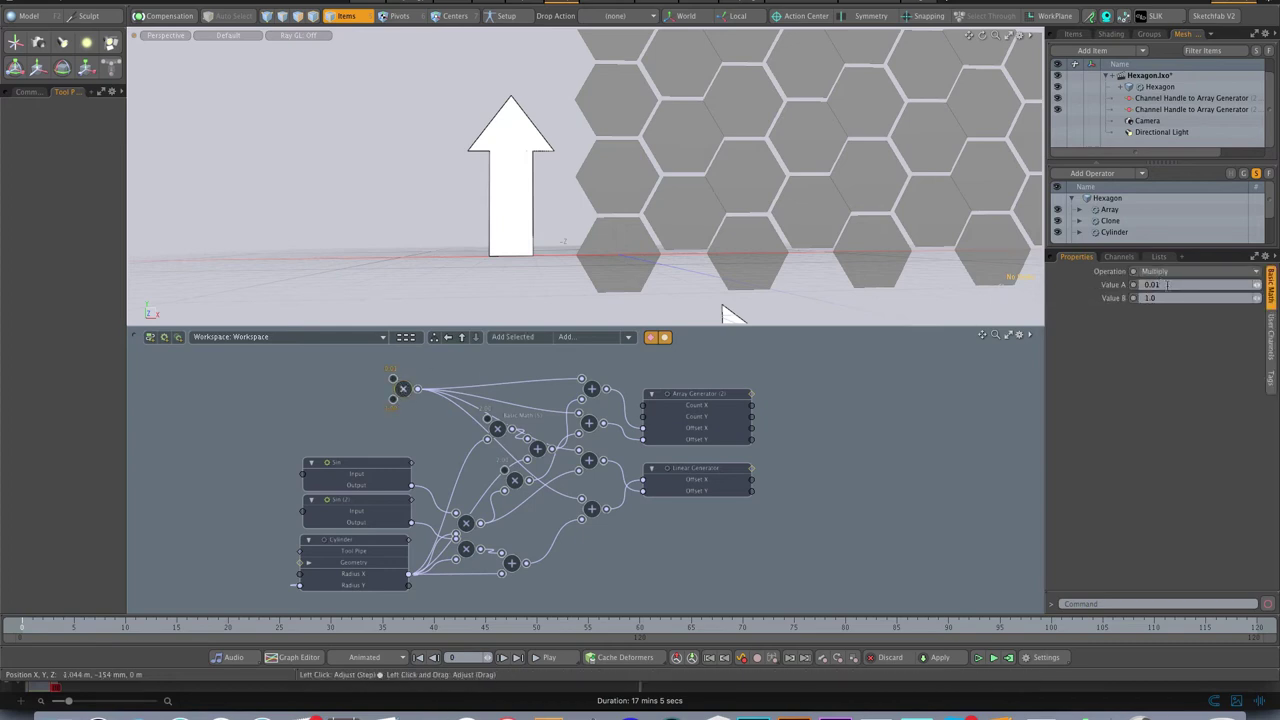
text(0)
key(Return)
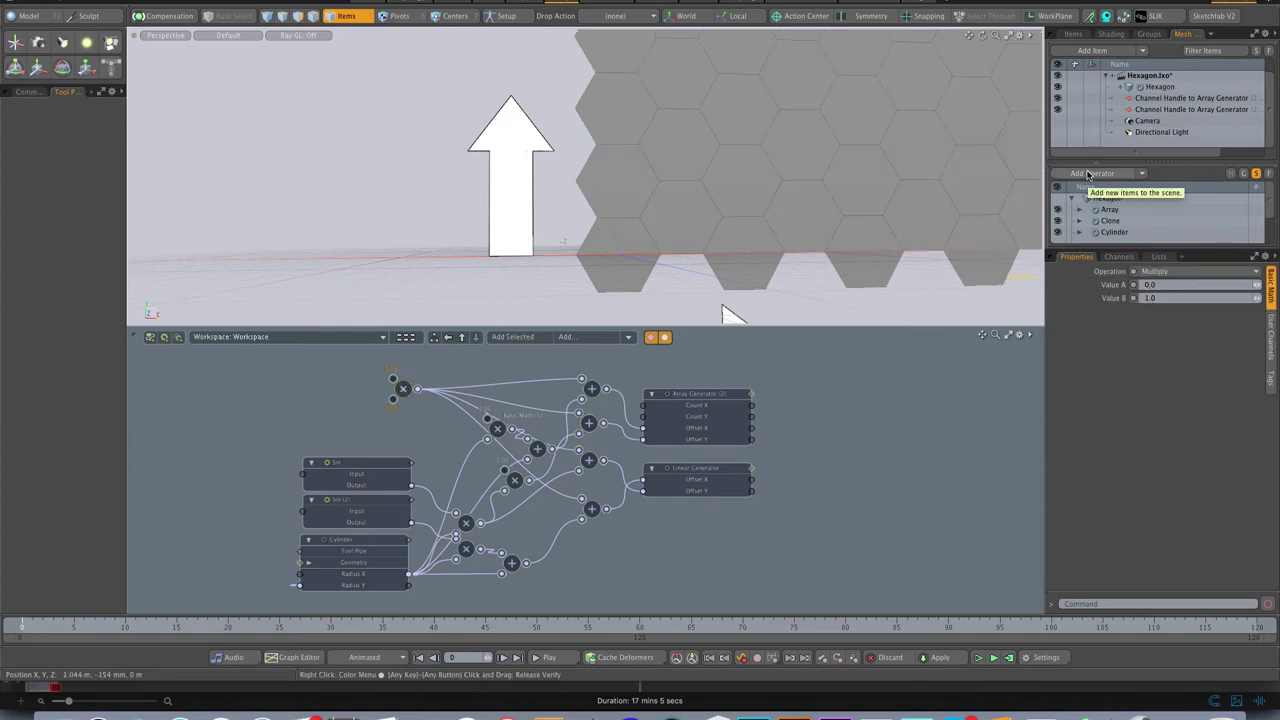
click(1114, 288)
text(.01)
key(Return)
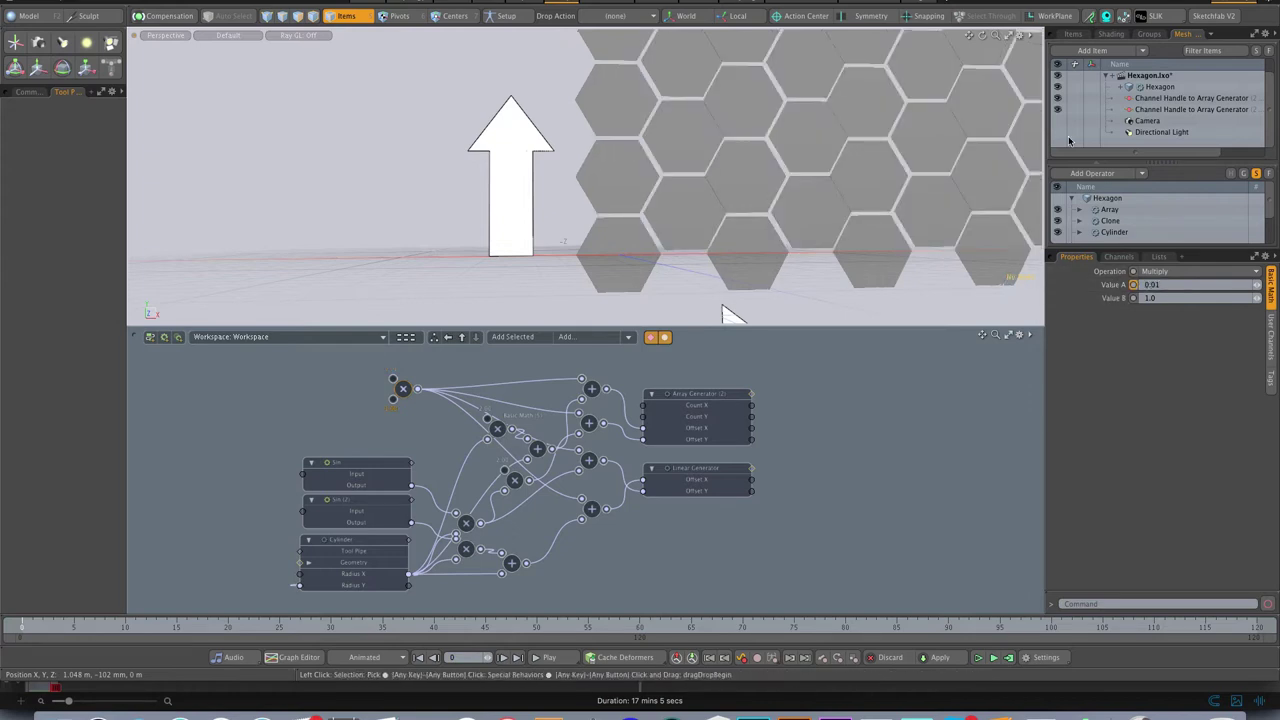
- Examine the horizontal and diagonal gaps between the hexagons for even spacing
alt+drag(684, 254, 643, 182)
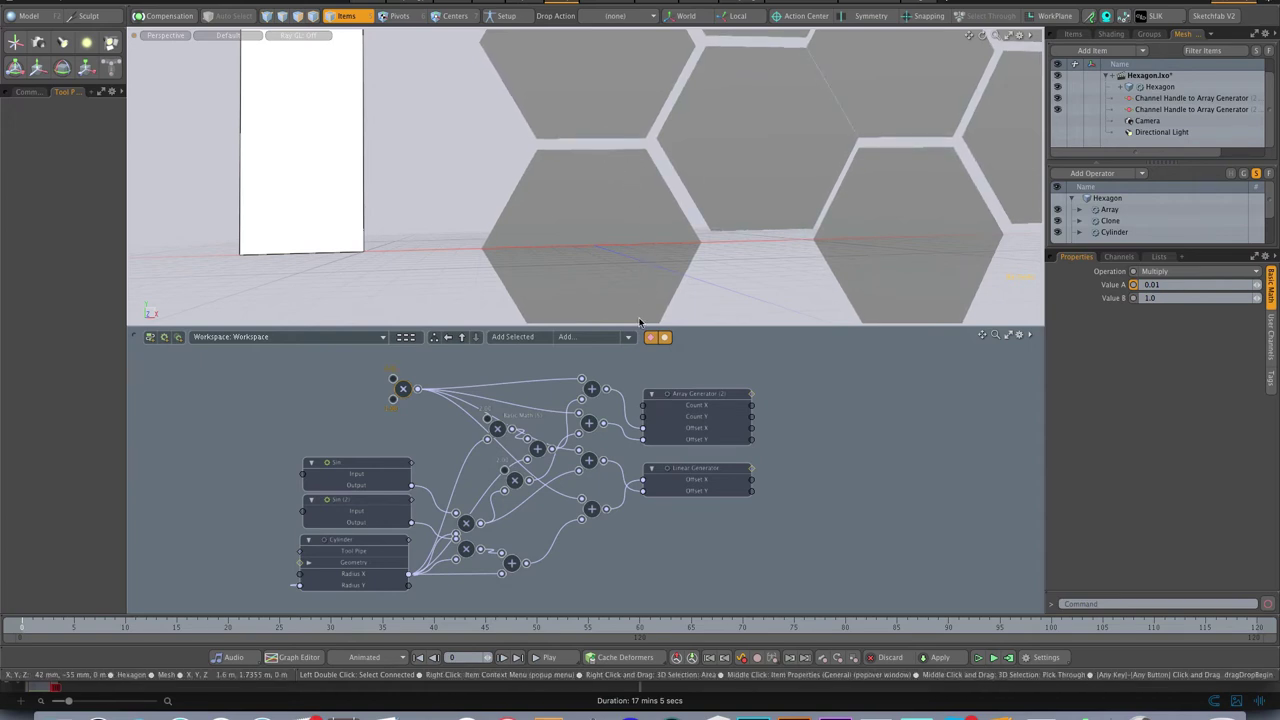
alt+drag(669, 301, 645, 347)
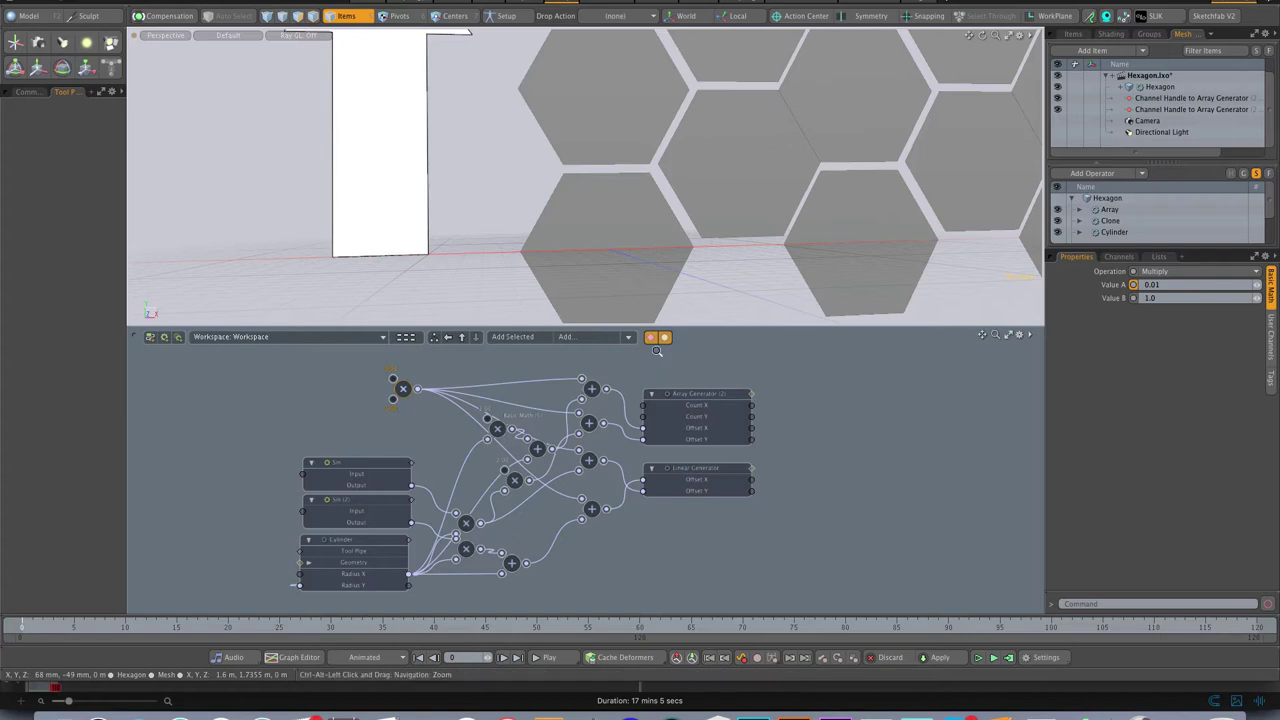
alt+drag(780, 120, 660, 197)
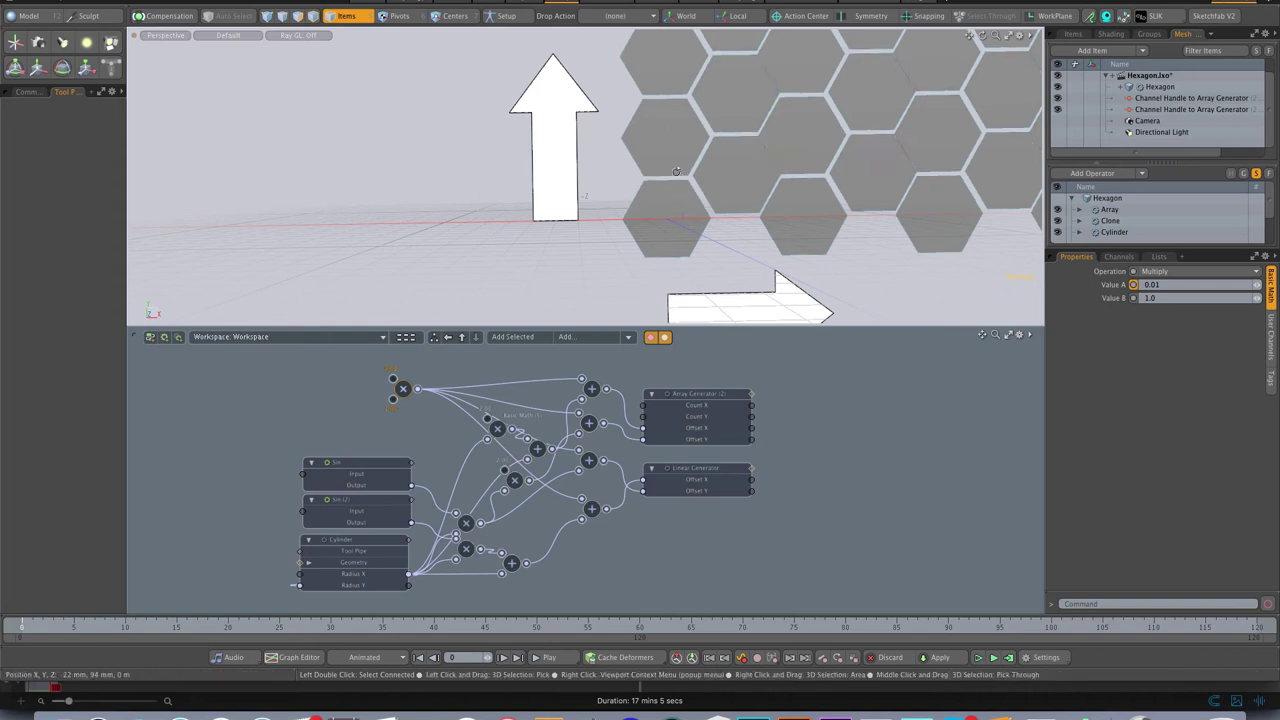
alt+drag(671, 98, 622, 214)
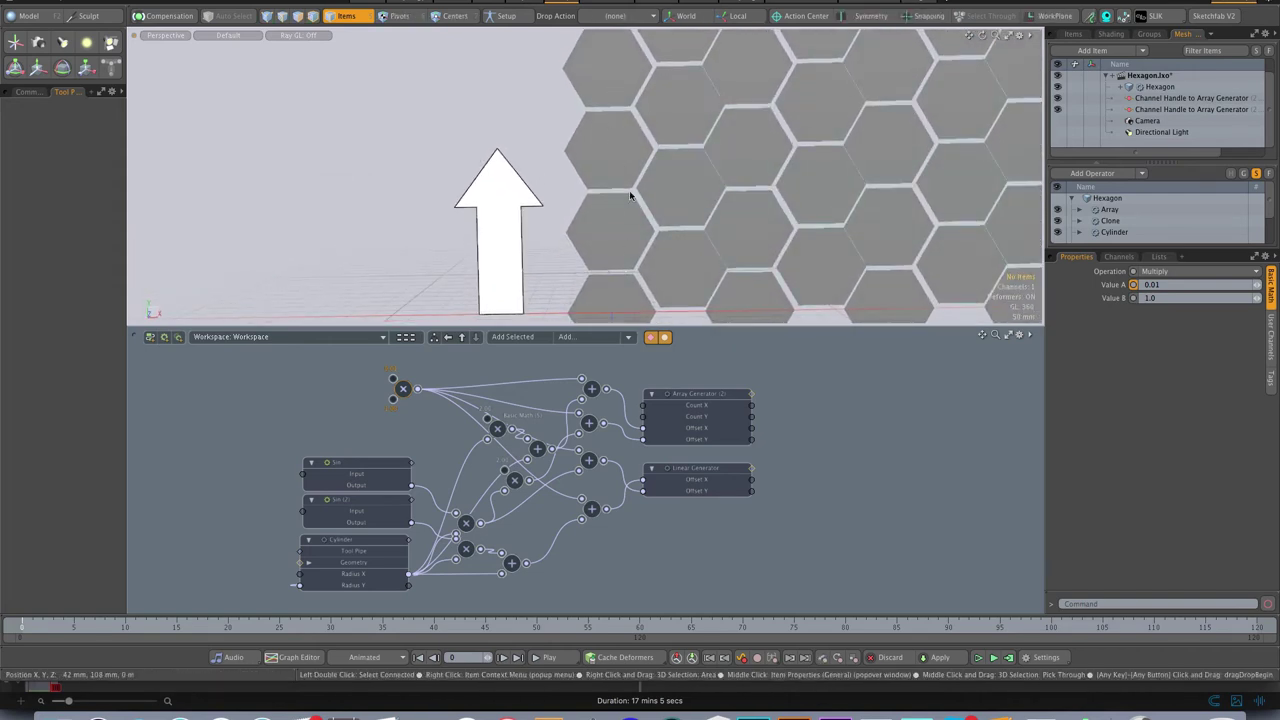
alt+drag(711, 243, 706, 314)
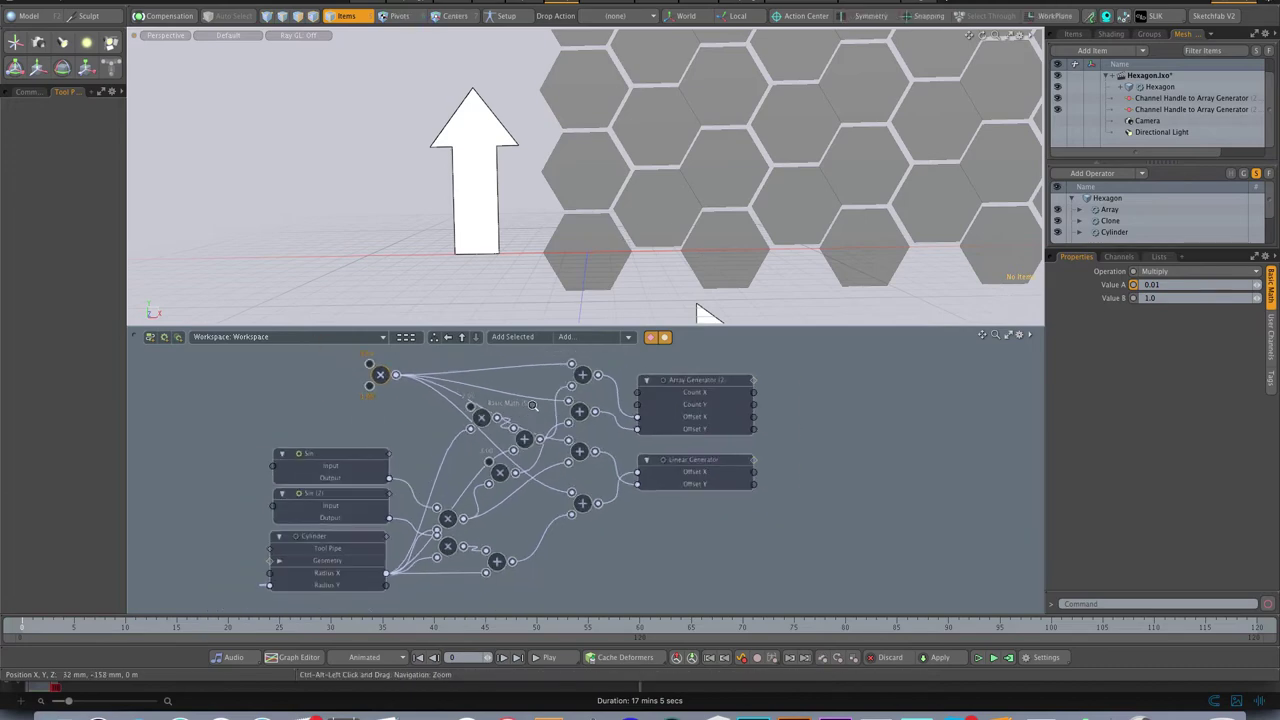
- Add a Basic Math Multiply node and place it just after the spacing Multiply node
click(565, 336)
text(mult)
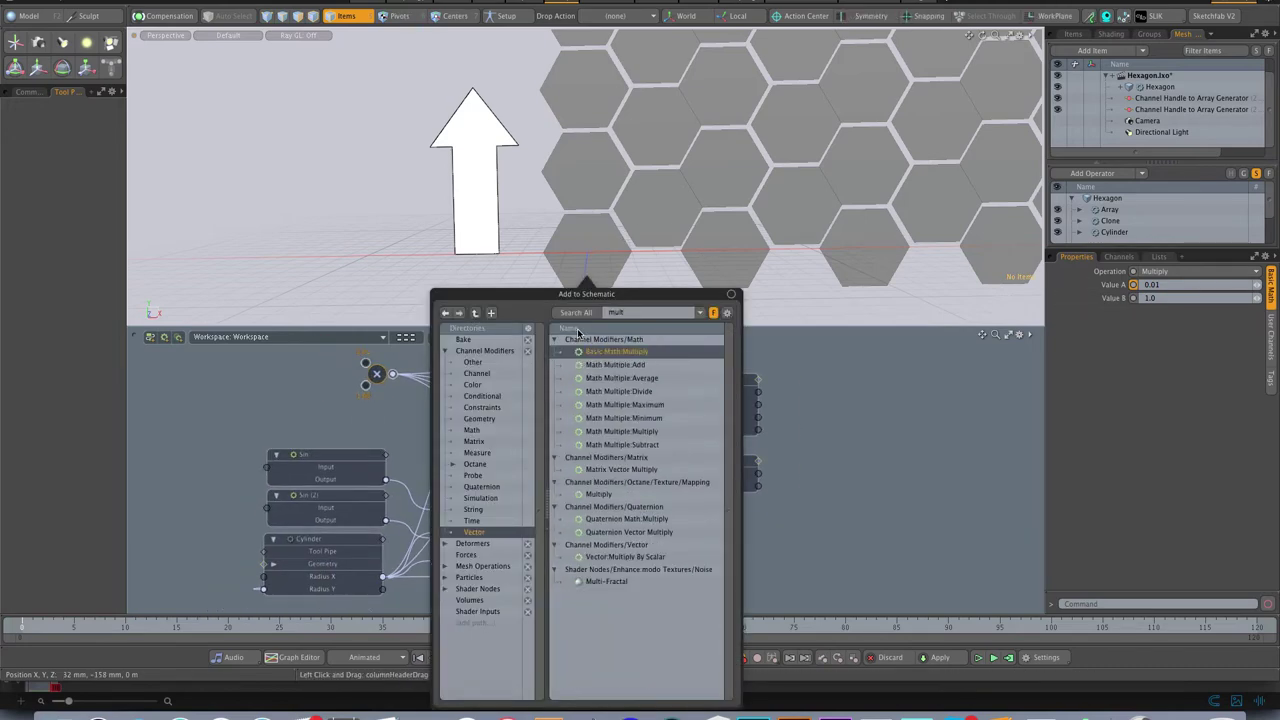
double_click(598, 352)
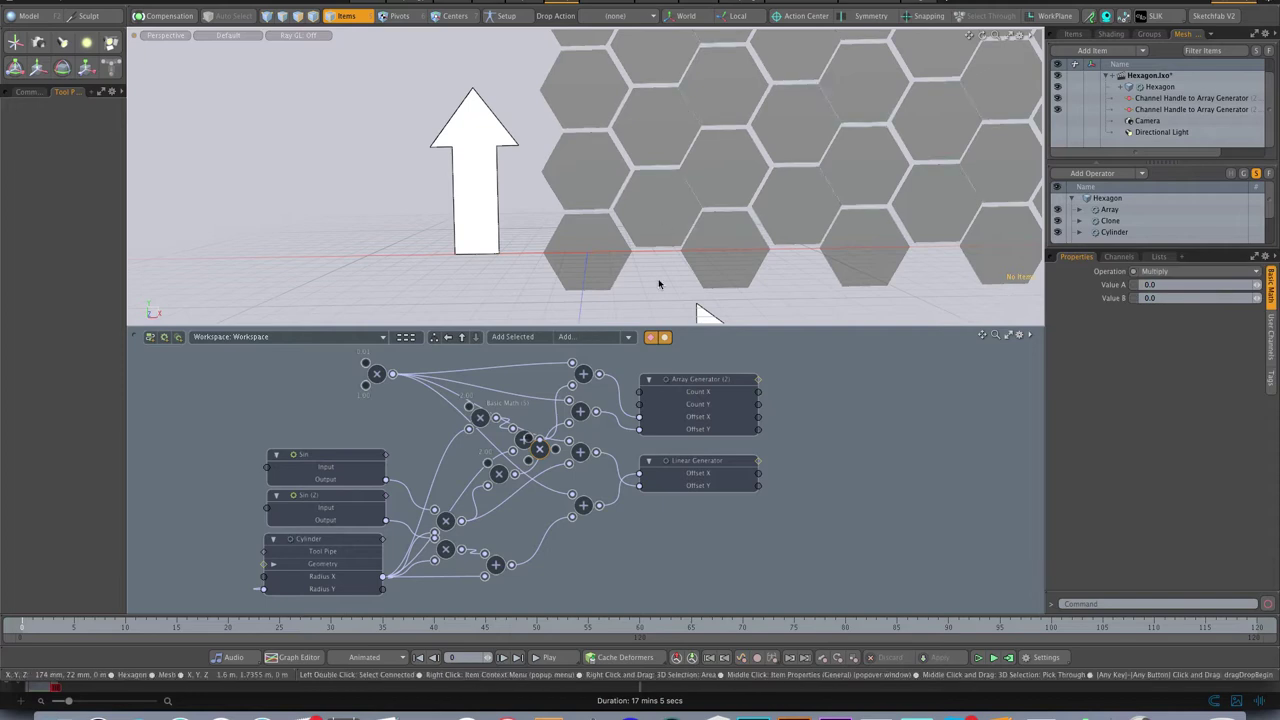
drag(544, 454, 419, 373)
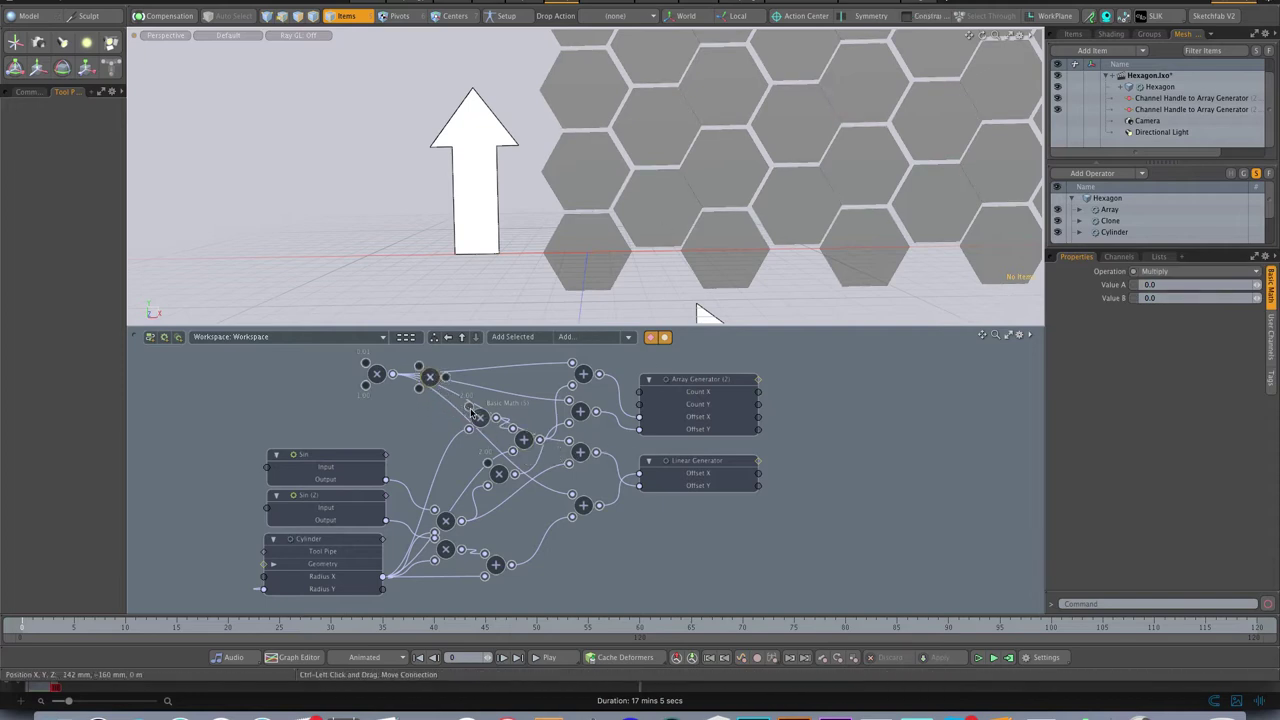
- Duplicate the new Multiply node below itself and set the copy's operation to Divide with Value B 2.0
key(super+v)
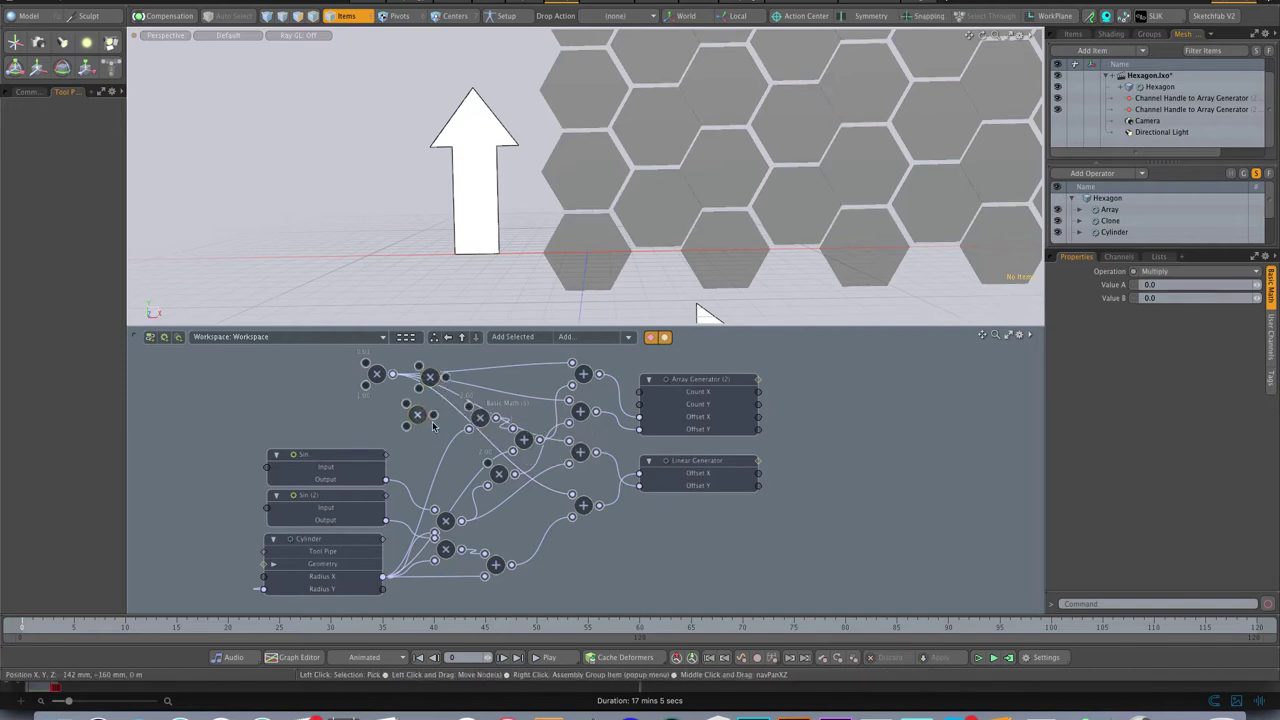
click(1200, 272)
click(1199, 286)
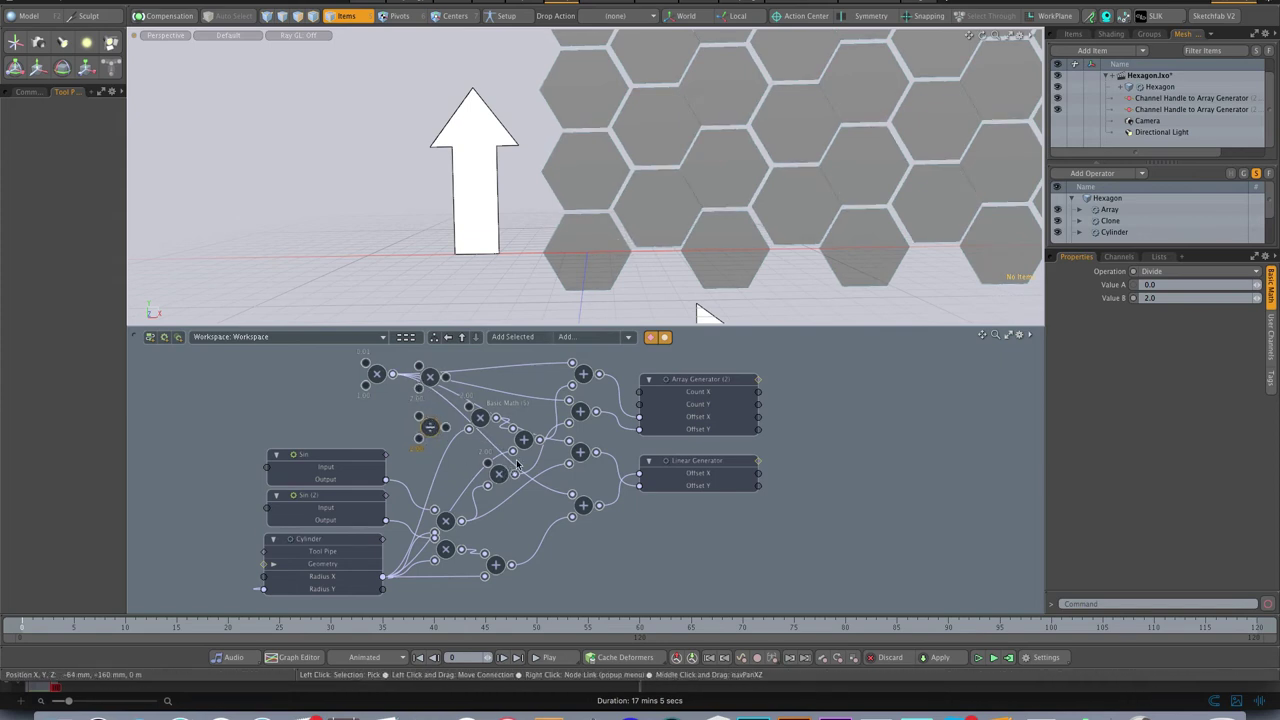
- Select the Hexagon mesh and examine the corner where the horizontal and diagonal gaps meet
click(647, 218)
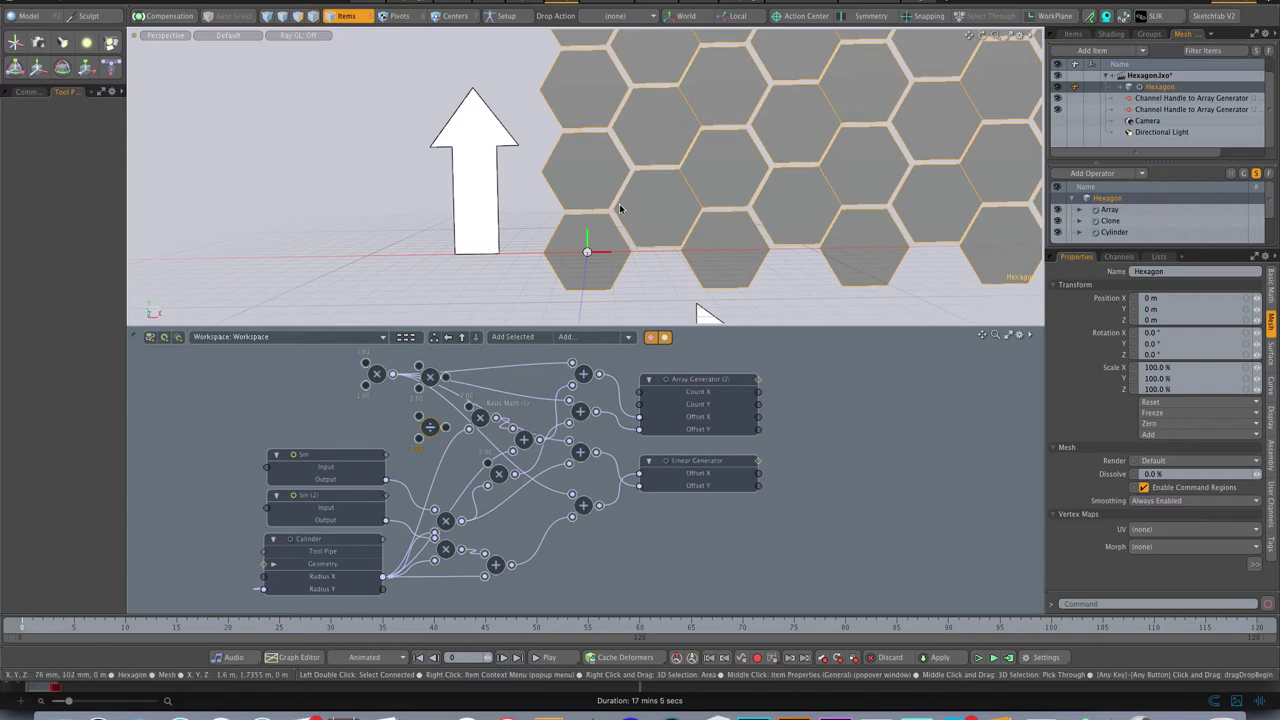
ctrl+alt+drag(608, 203, 694, 209)
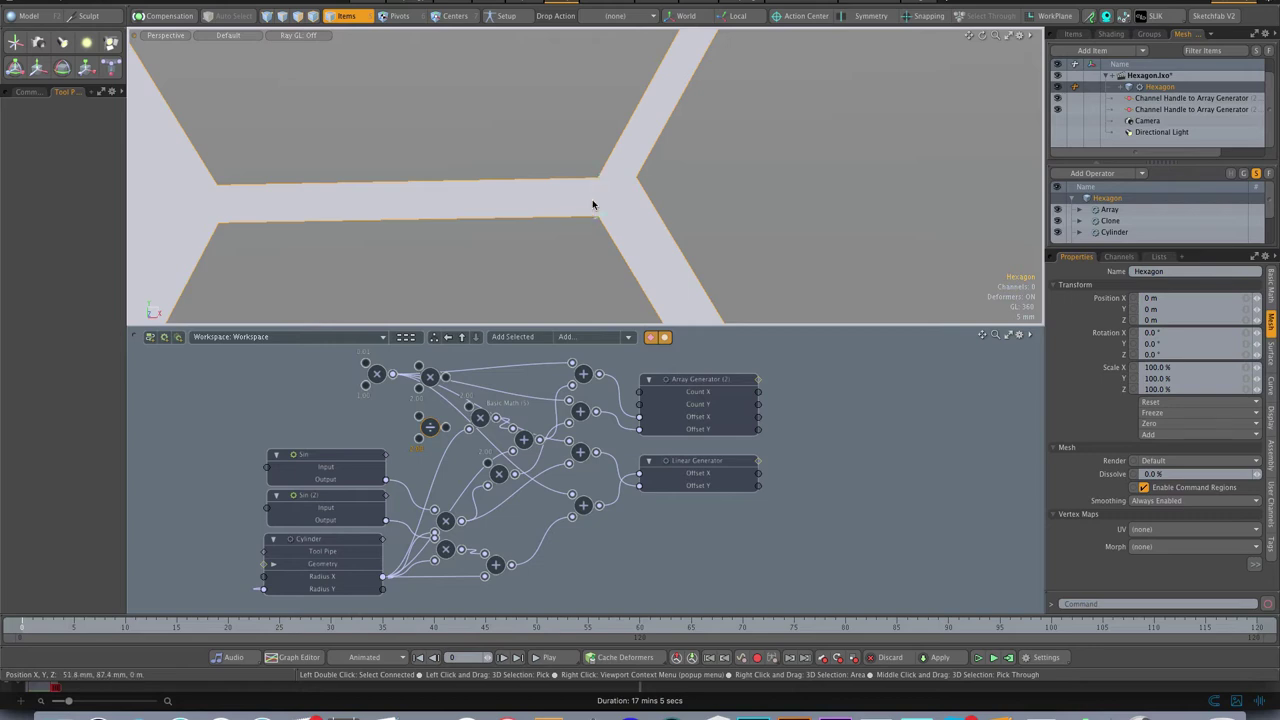
- Route the spacing value through the Divide node into the upper Add node that feeds the Linear Generator's offset
scroll(577, 217, down, 3)
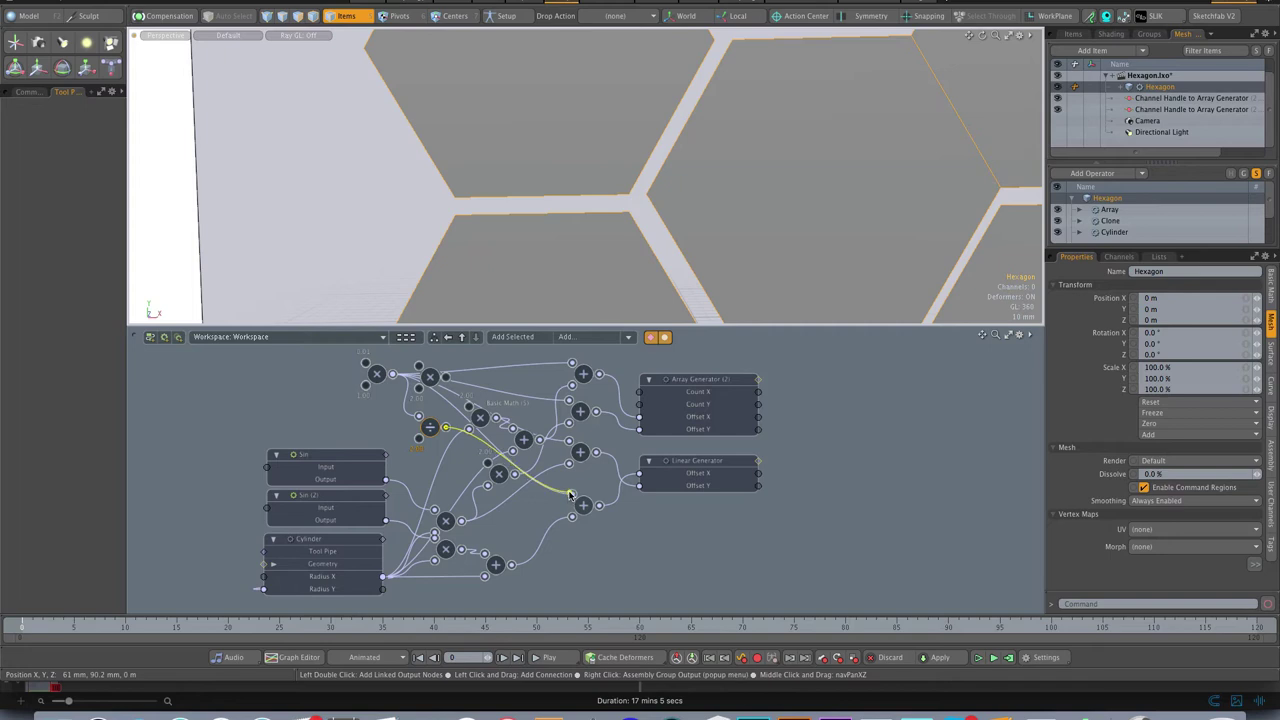
drag(575, 497, 573, 495)
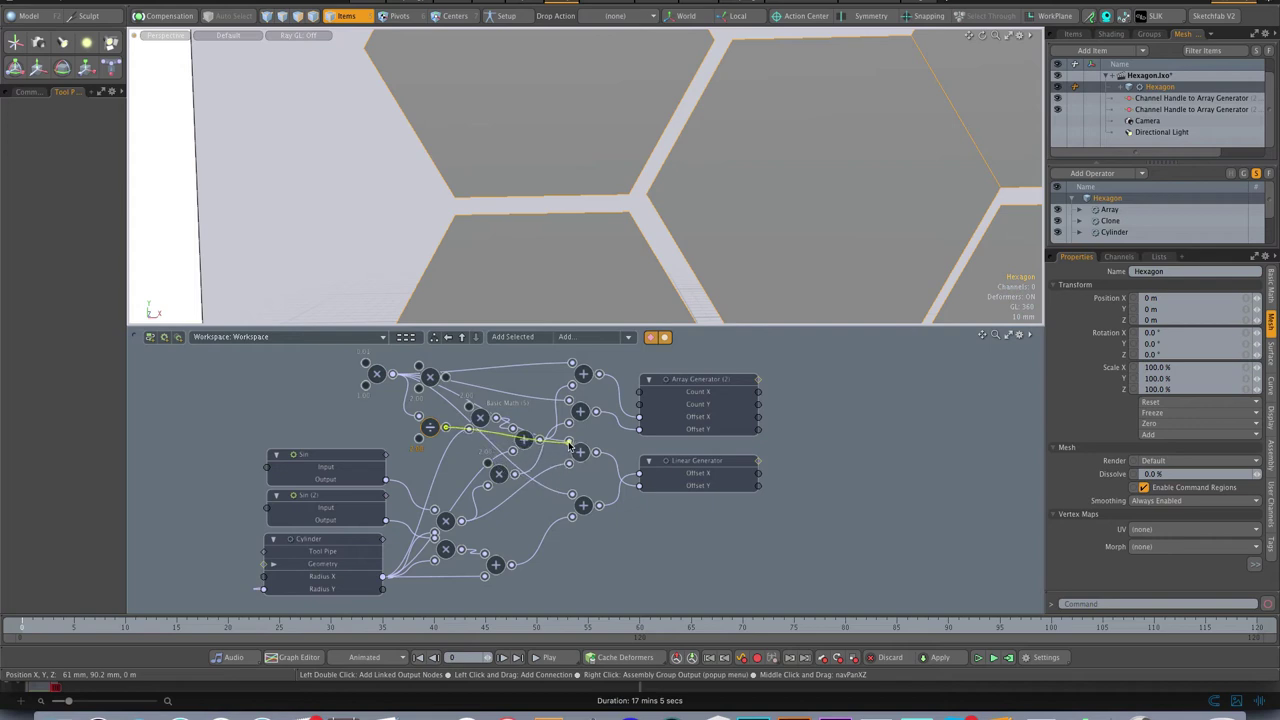
drag(570, 445, 570, 443)
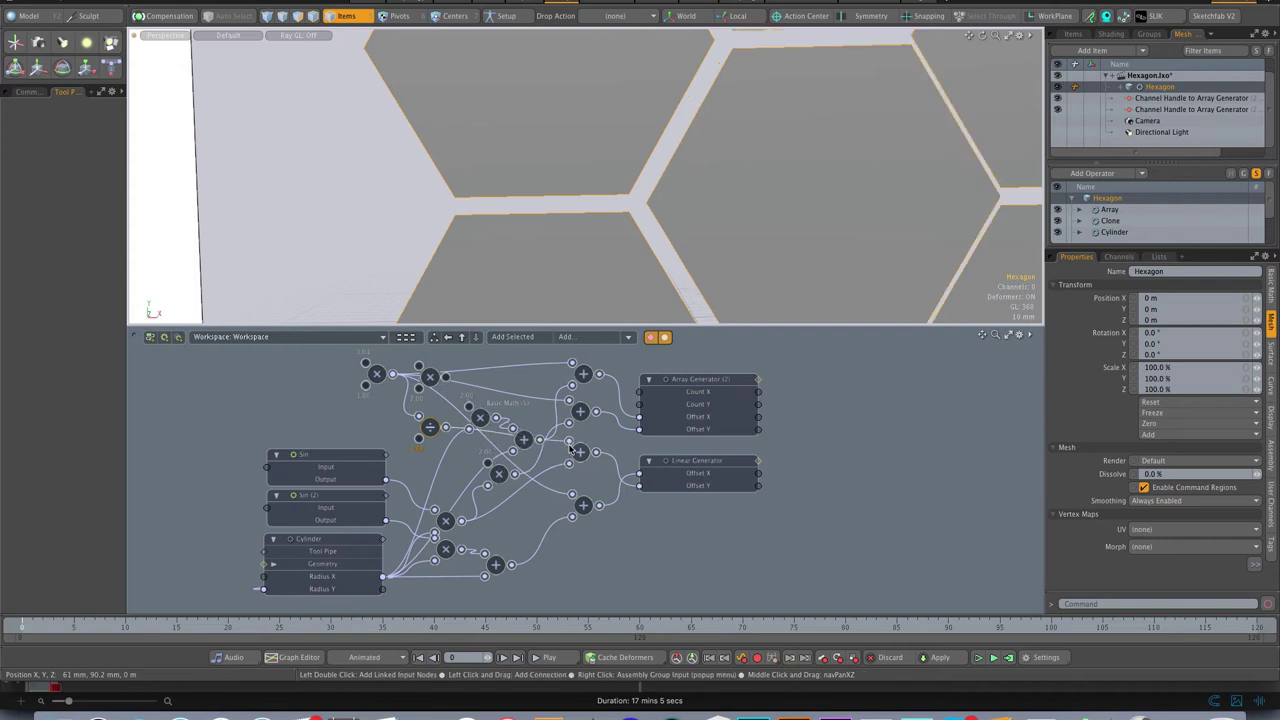
- Check the gaps between neighbouring hexagons and route the spacing through the new Multiply node into the topmost Add node feeding the Array Generator
ctrl+alt+drag(697, 234, 832, 216)
scroll(697, 220, down, 6)
scroll(722, 202, up, 3)
scroll(722, 202, up, 5)
scroll(670, 115, up, 3)
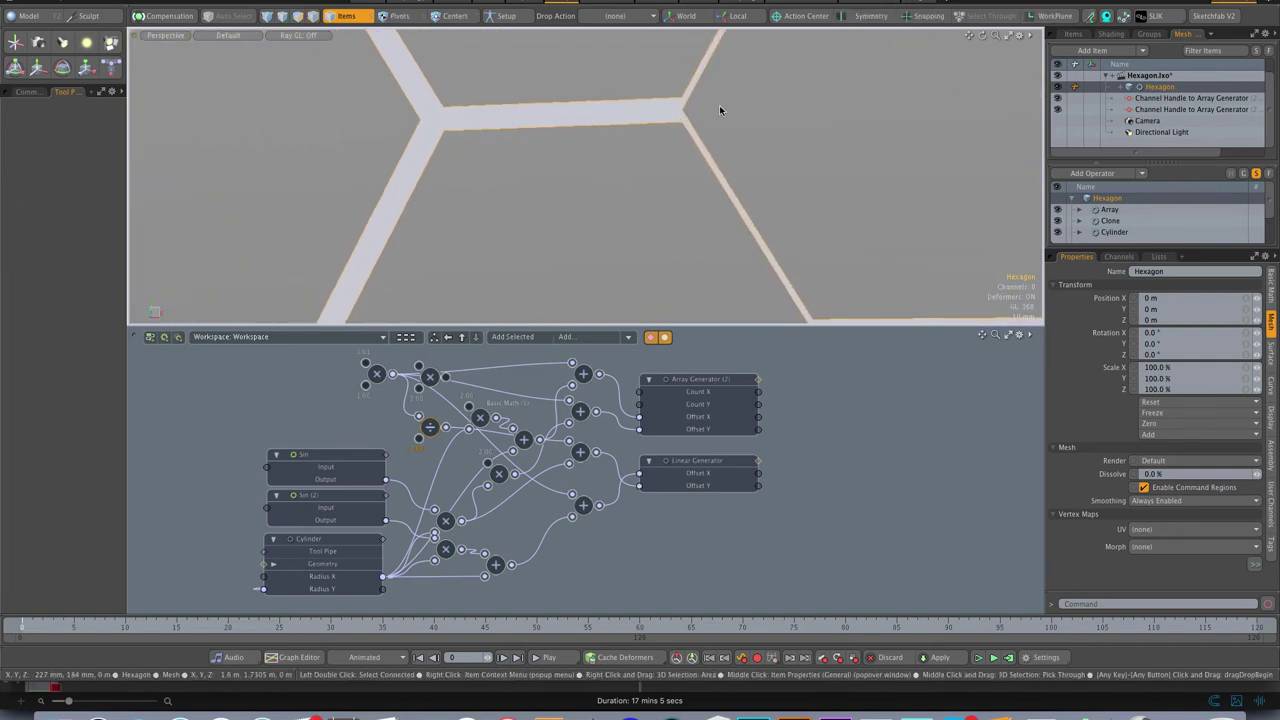
scroll(656, 236, down, 3)
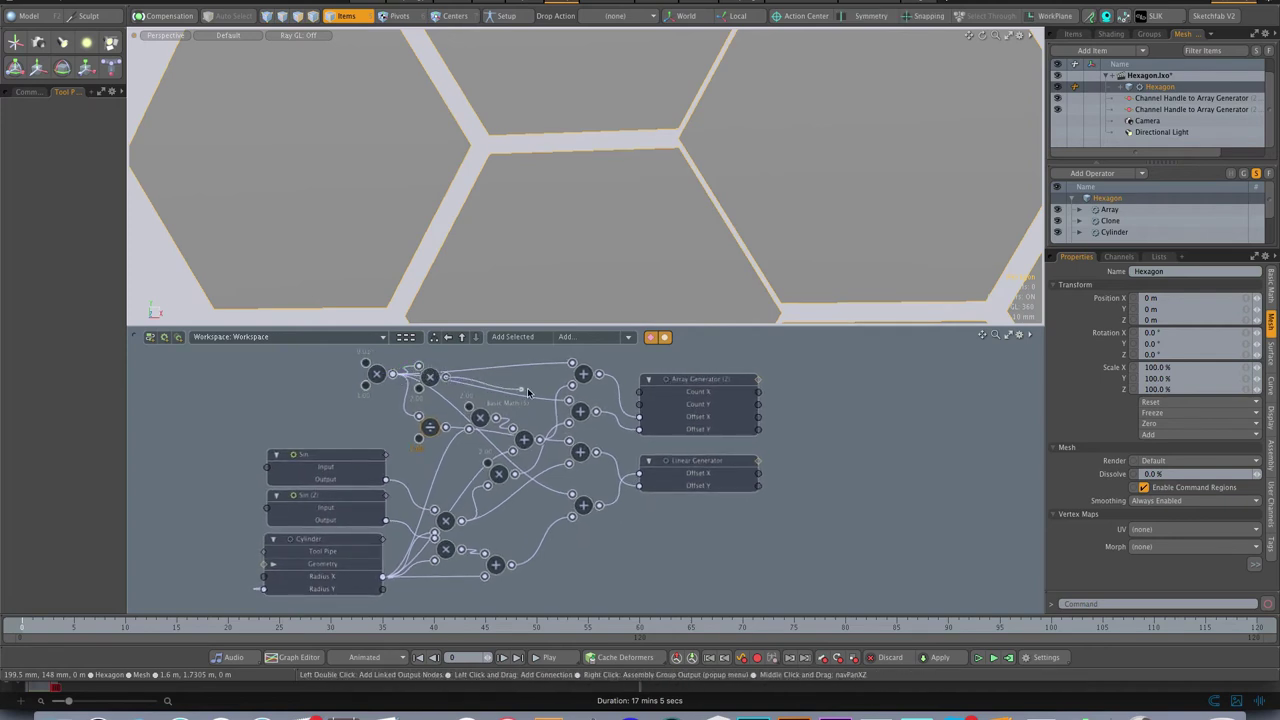
drag(573, 366, 573, 366)
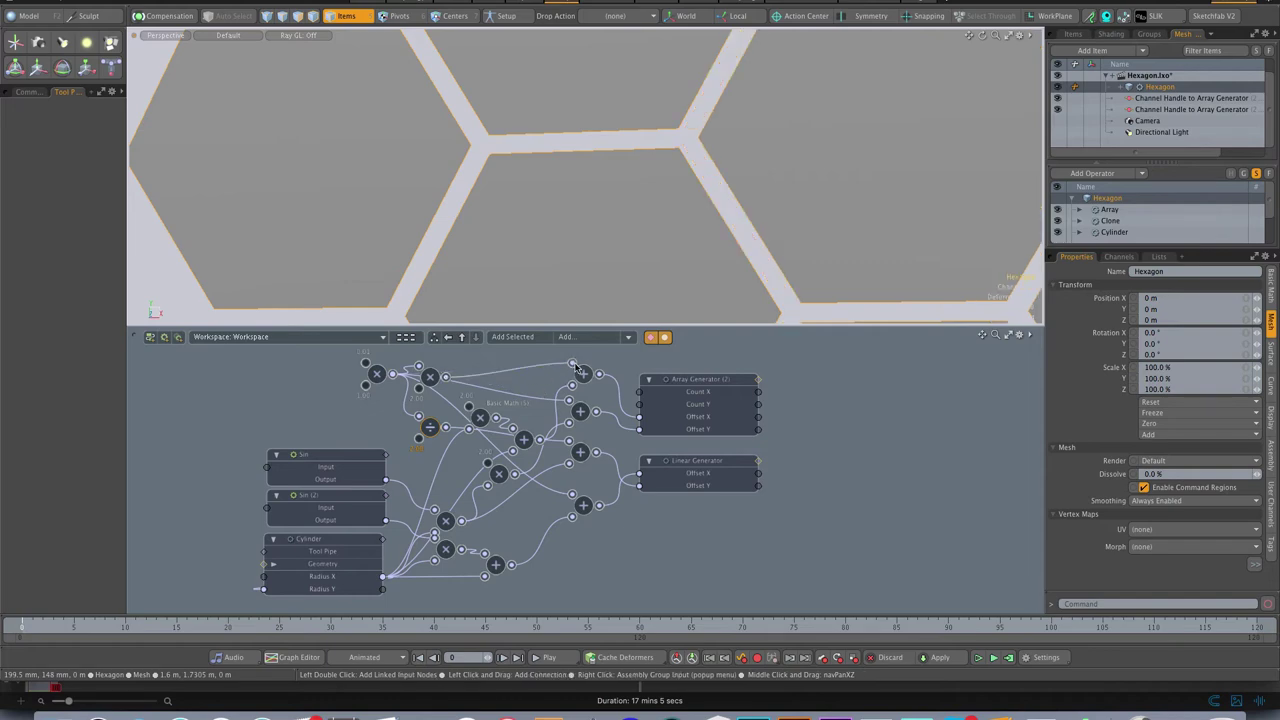
- Test the whole grid's spacing by interactively hauling Value A of the spacing Multiply node
ctrl+alt+drag(710, 203, 510, 232)
alt+drag(650, 212, 648, 251)
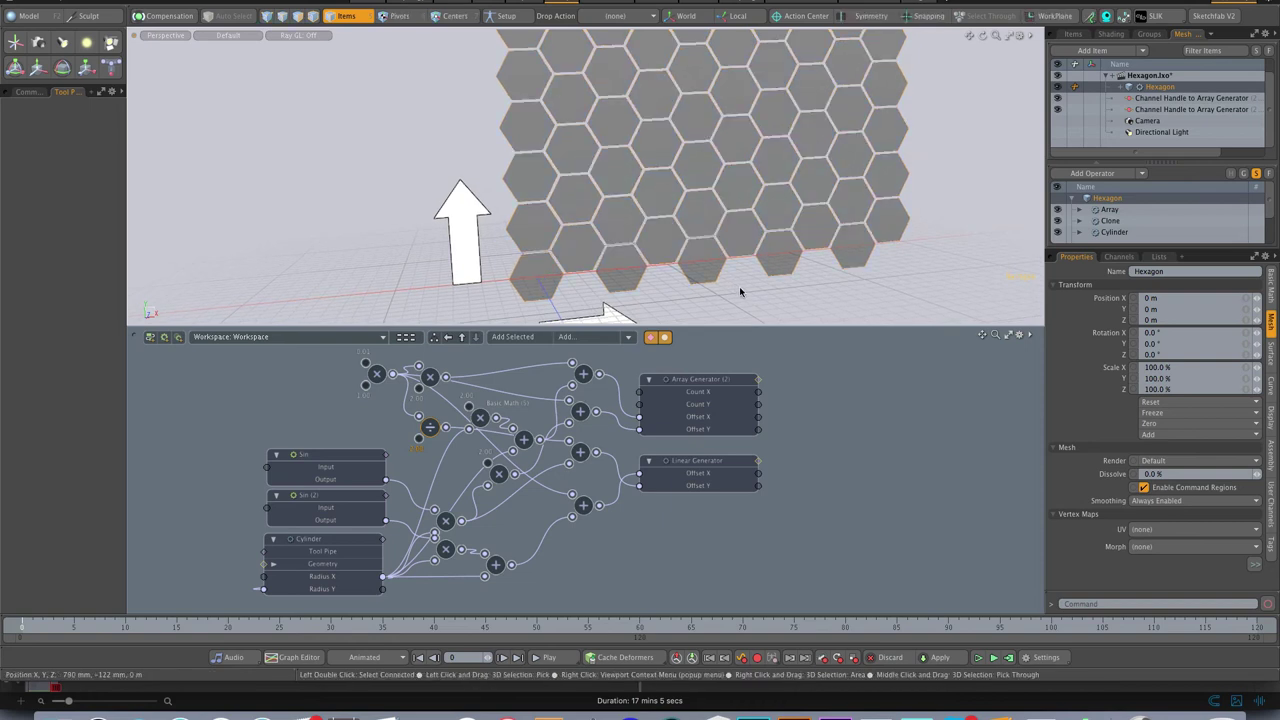
click(740, 291)
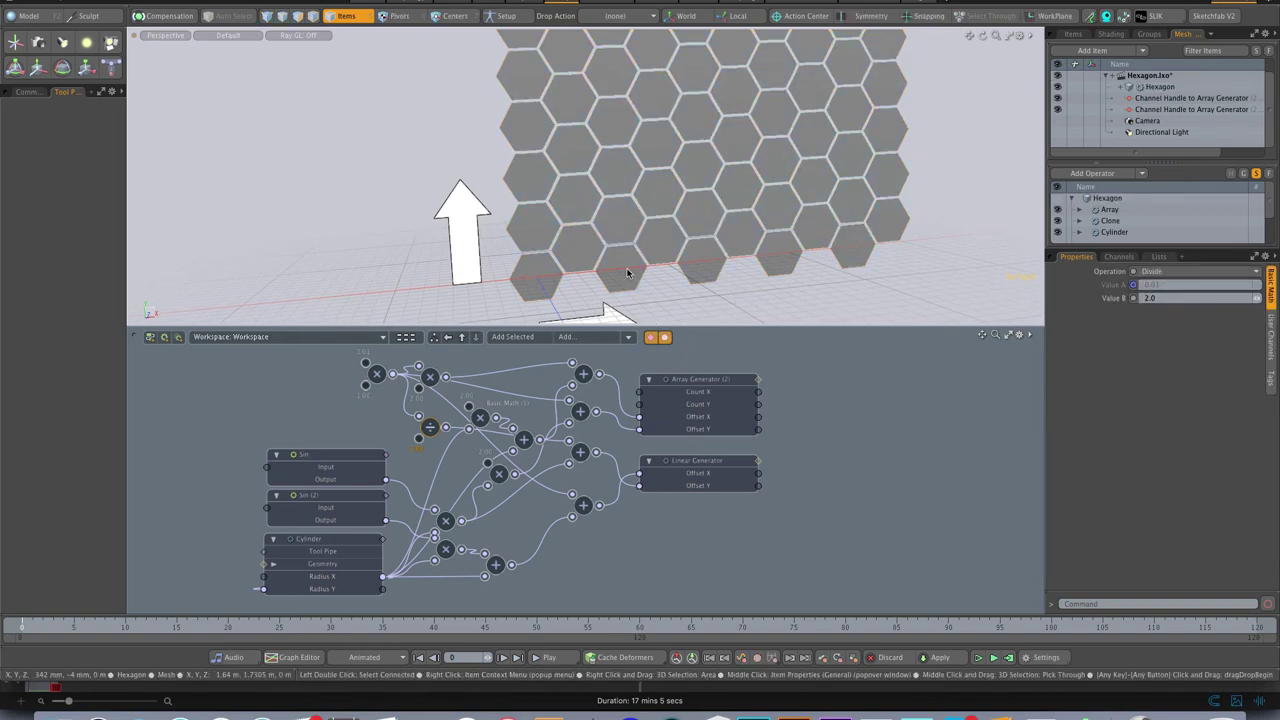
click(376, 374)
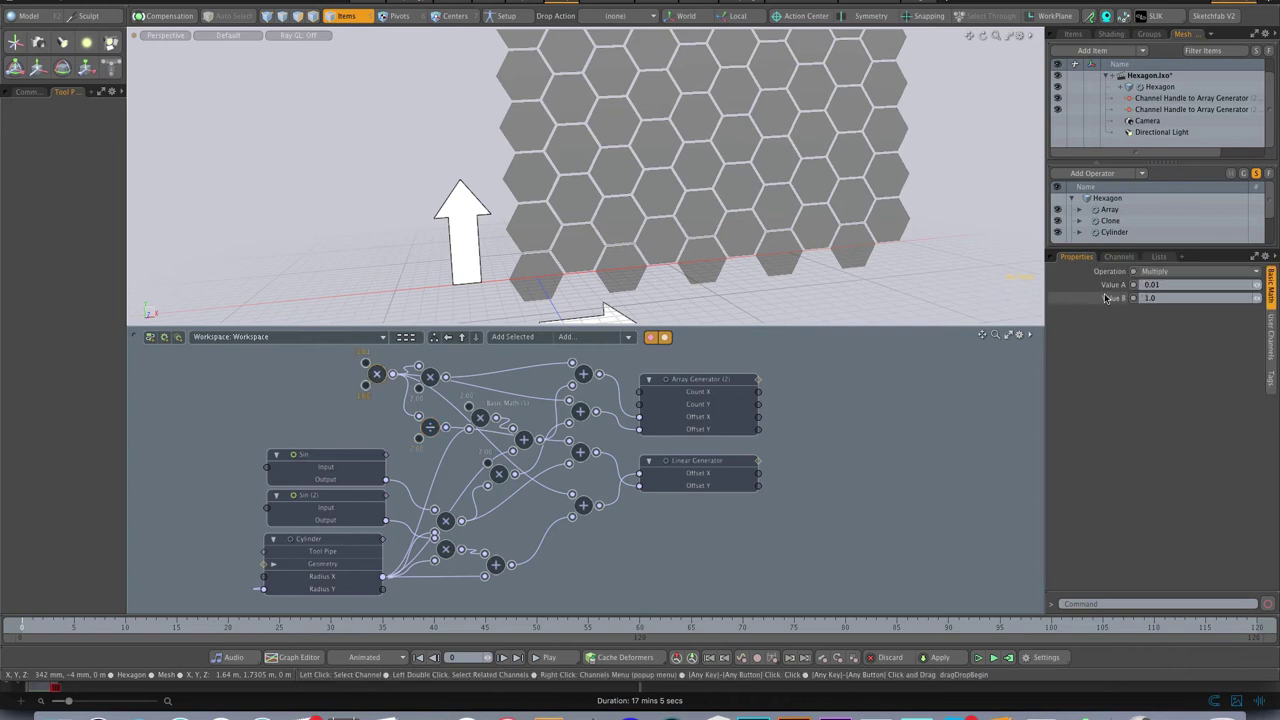
click(1103, 284)
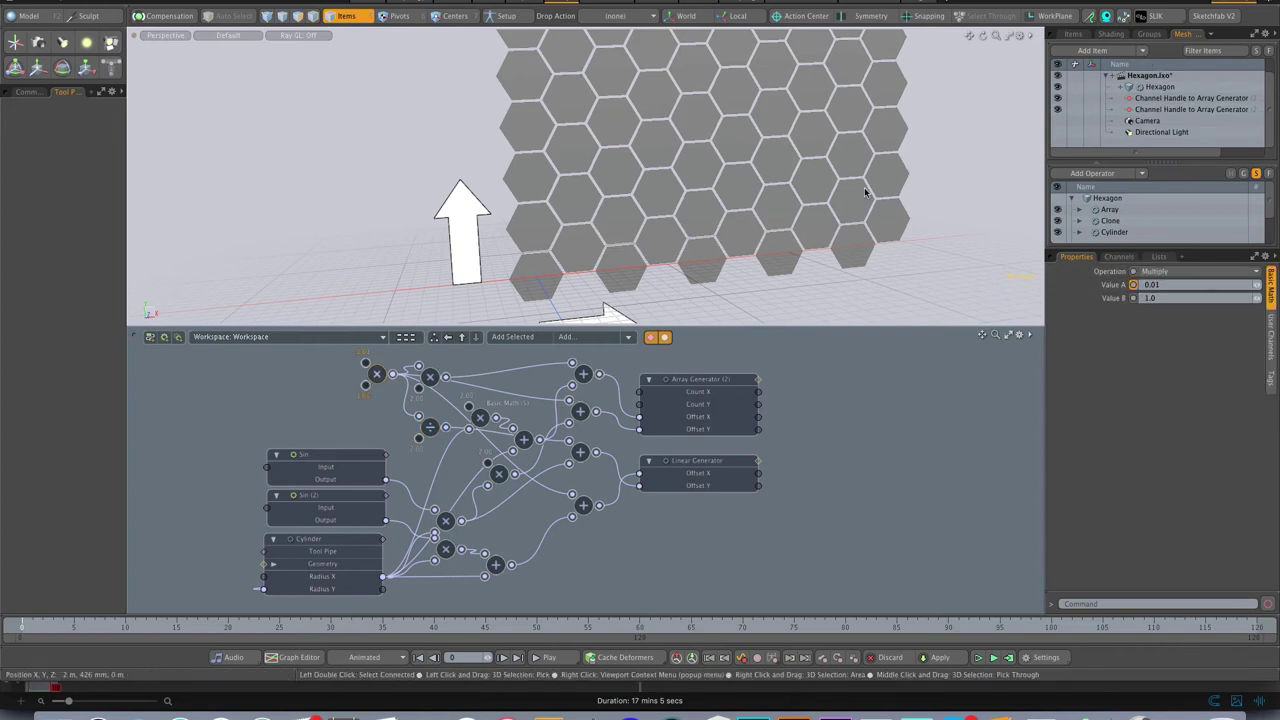
key(c)
mouse_move(793, 199)
mouse_down()
mouse_move(880, 199)
mouse_move(810, 199)
mouse_move(880, 195)
mouse_move(806, 183)
mouse_up()
key(space)
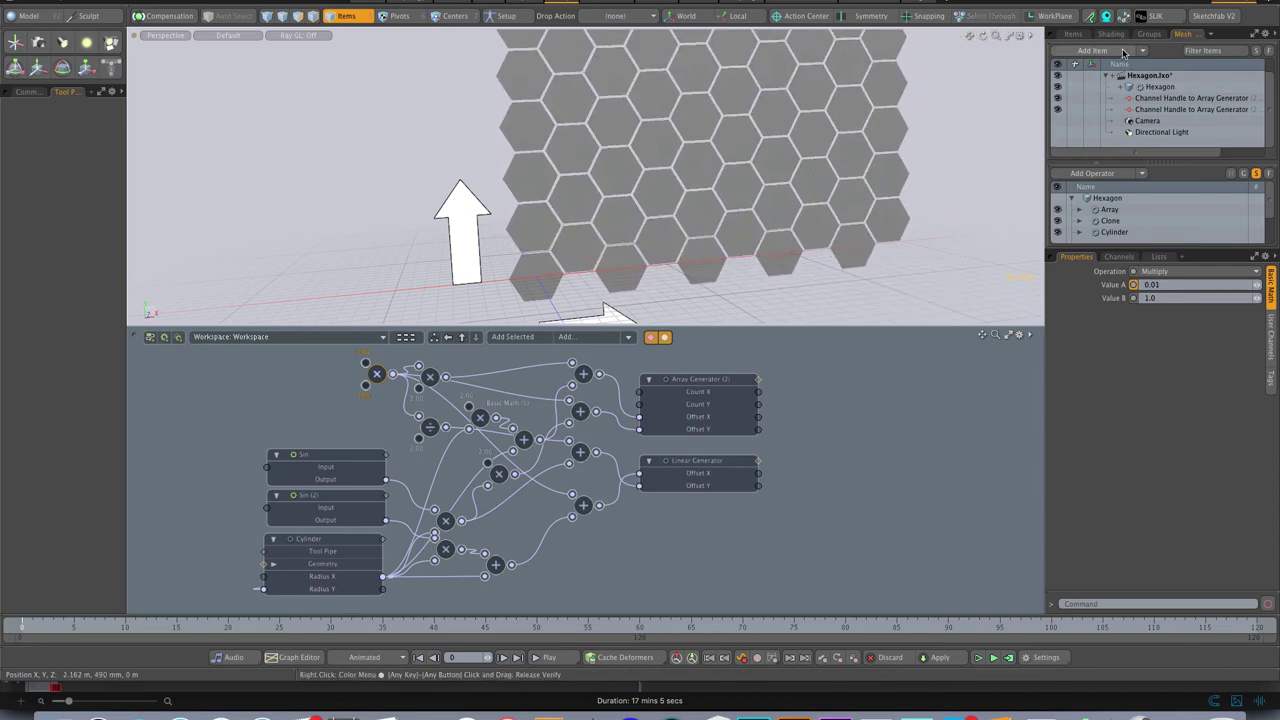
- Add a Channel Handle item and move it to about X -254 mm, Y -224 mm, beside the existing arrow handles
click(1140, 50)
mouse_move(1146, 50)
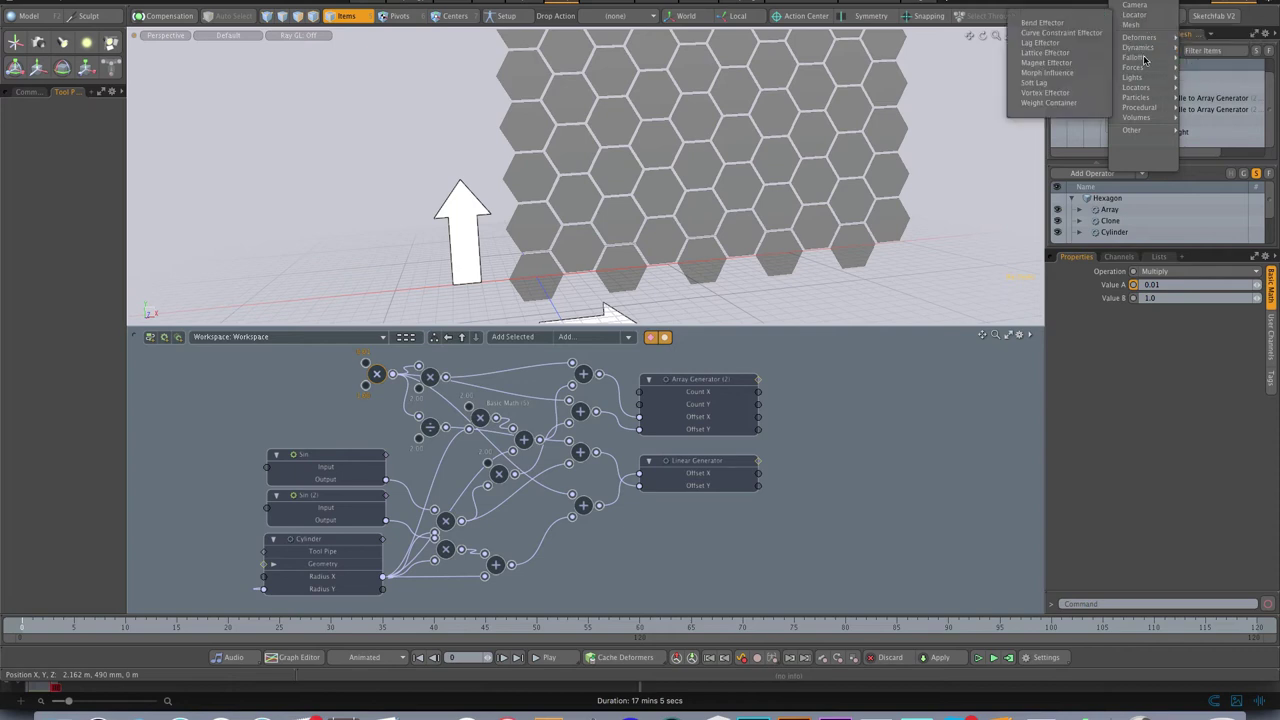
mouse_move(1142, 130)
click(1192, 136)
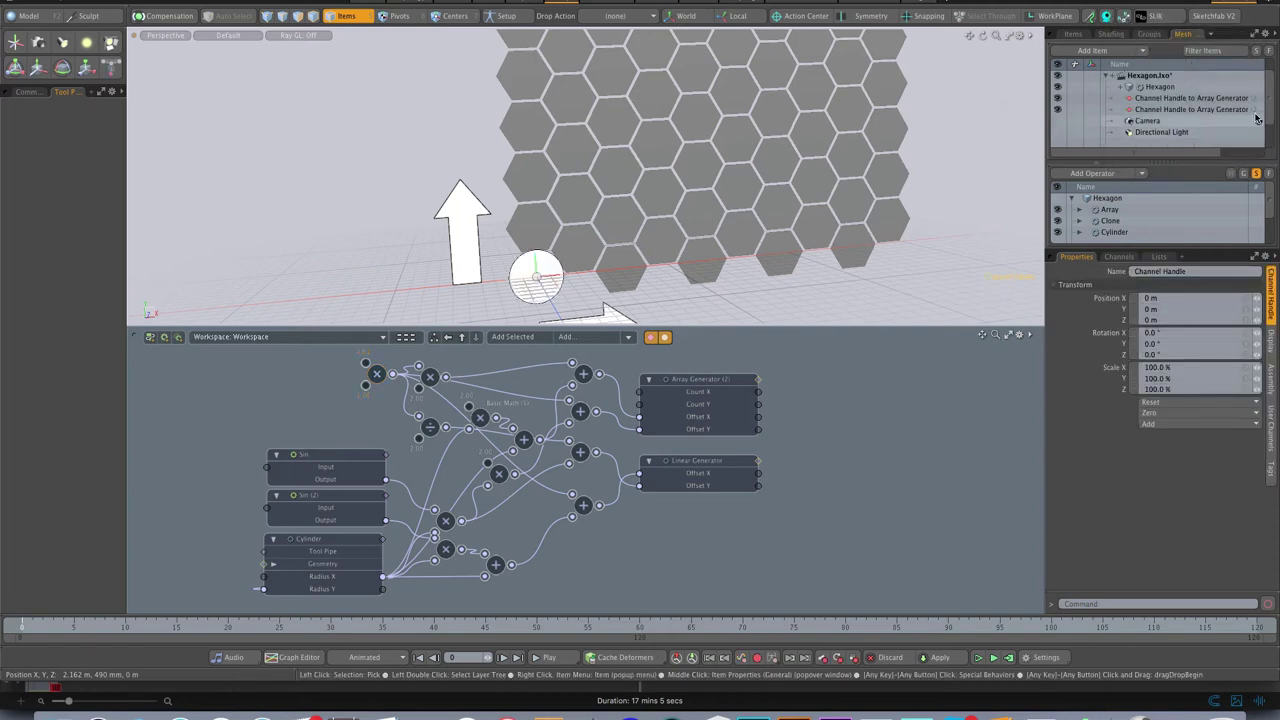
key(w)
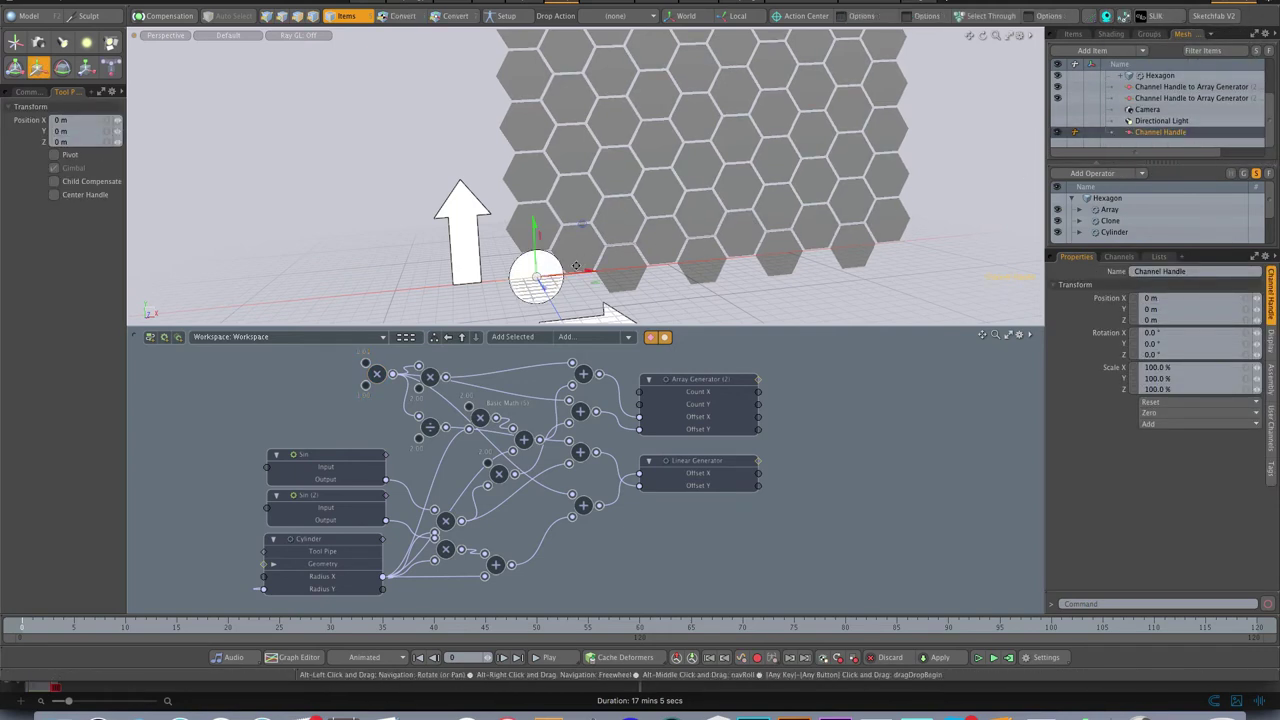
alt+shift+drag(573, 246, 576, 174)
drag(530, 228, 479, 276)
key(q)
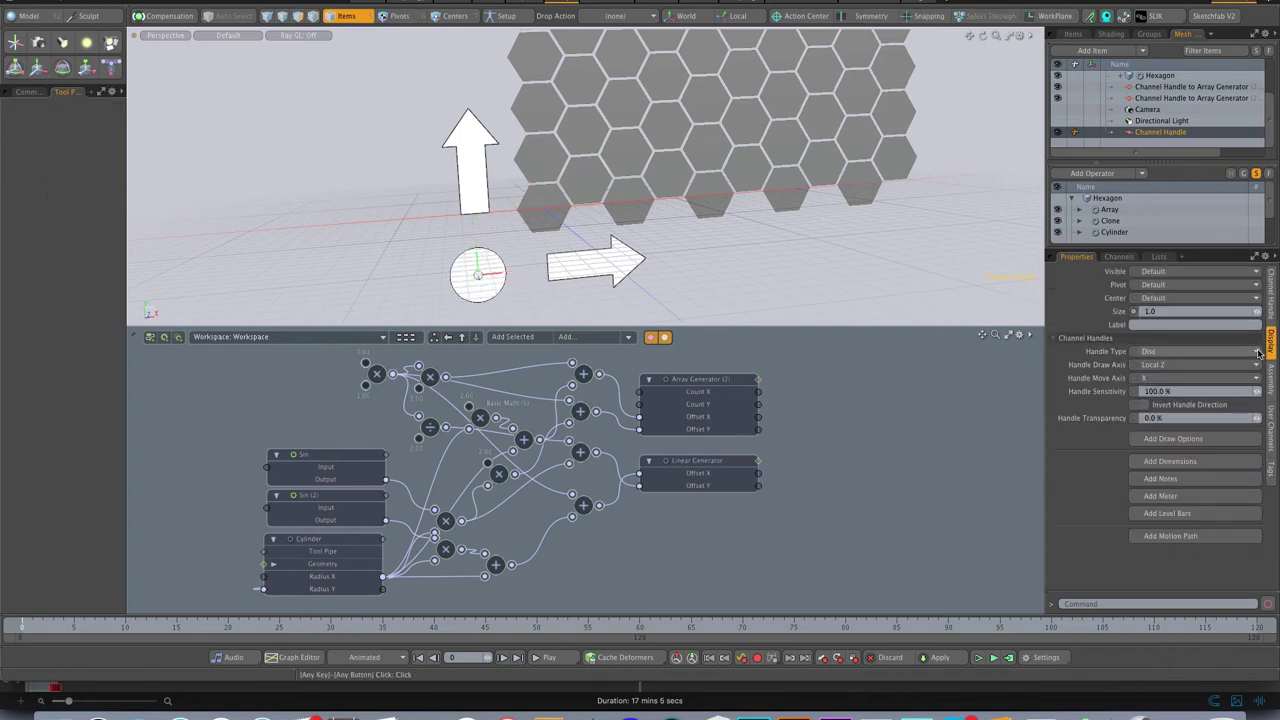
click(538, 313)
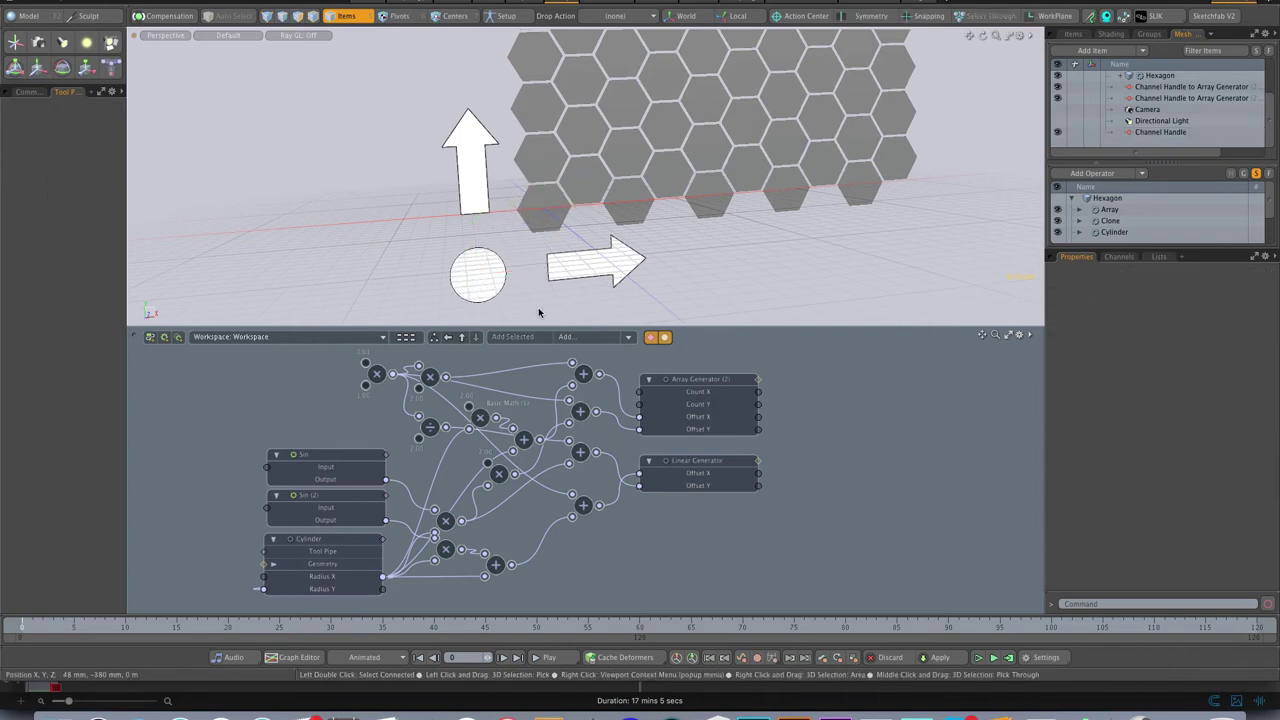
- Assign the new channel handle to the Value A channel of the spacing Multiply node
click(1150, 132)
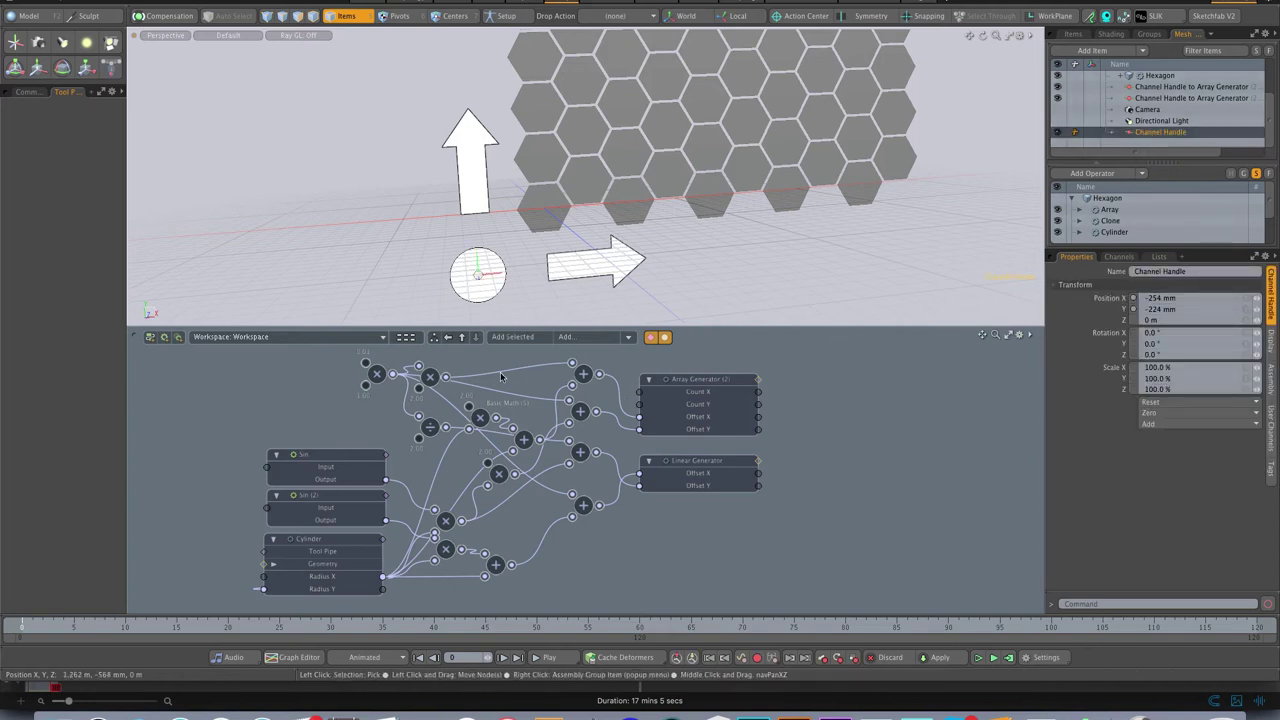
click(376, 373)
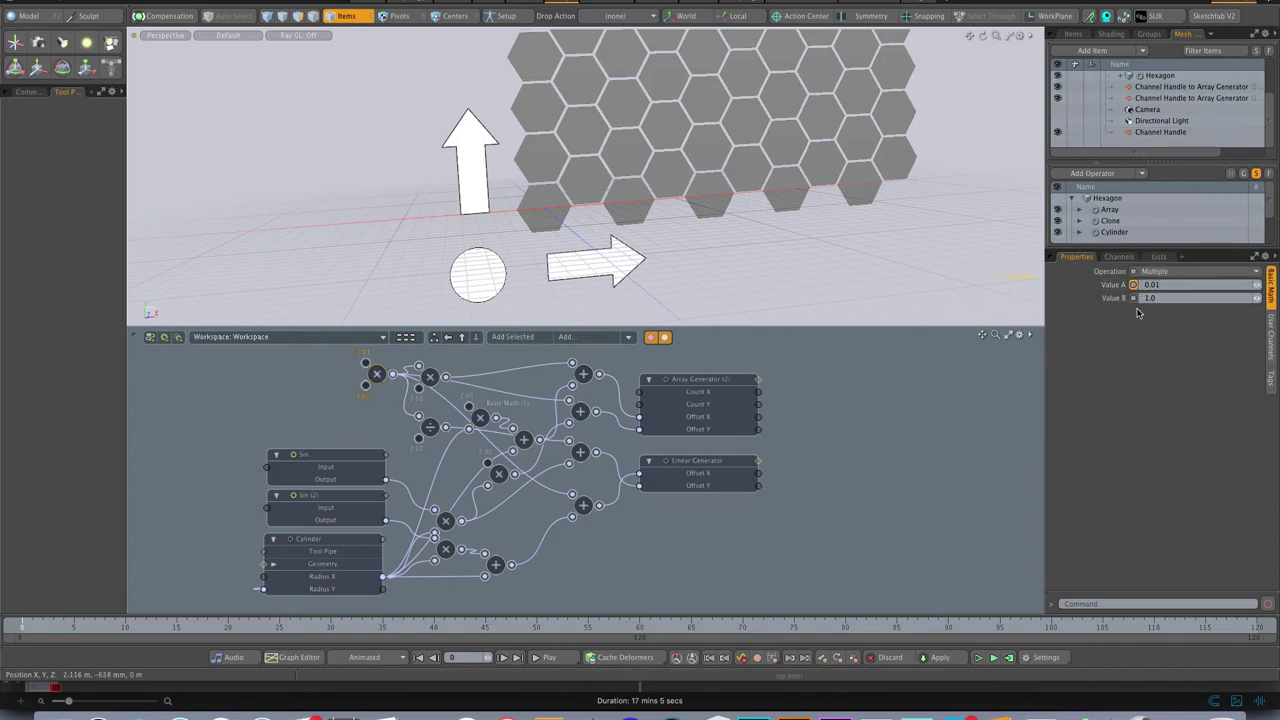
click(1119, 256)
right_click(1120, 328)
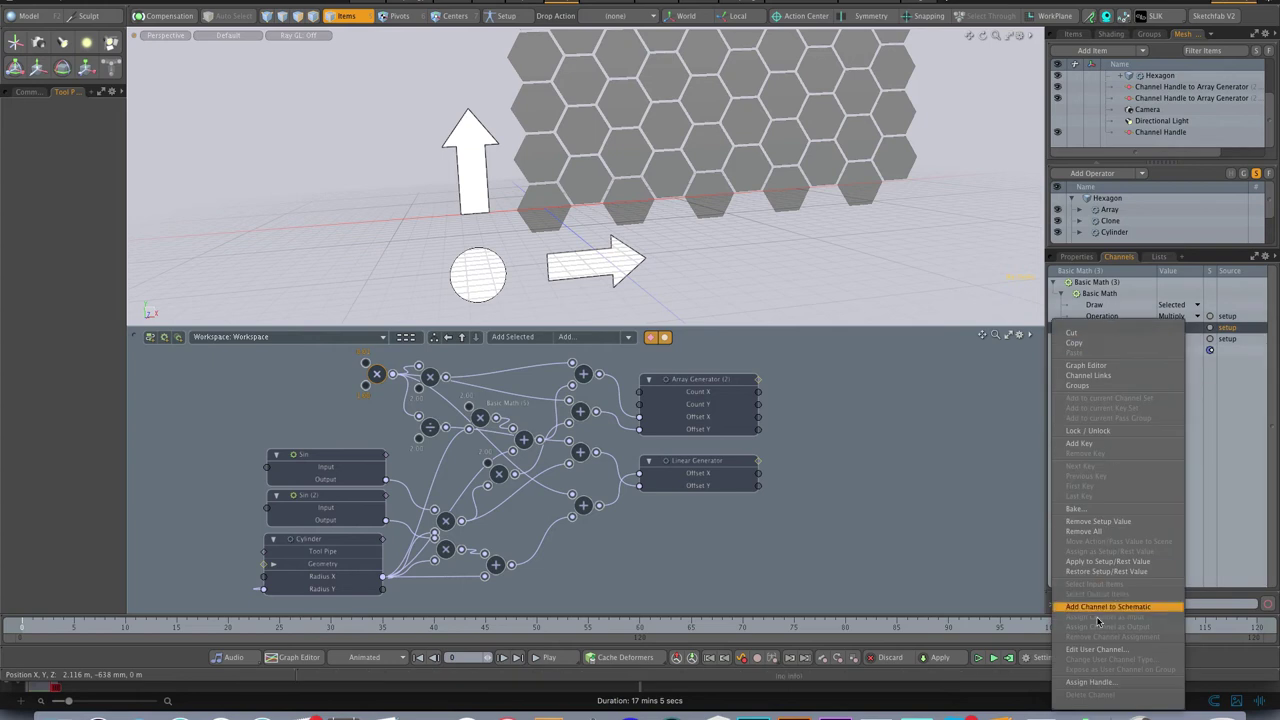
click(1100, 682)
click(1084, 414)
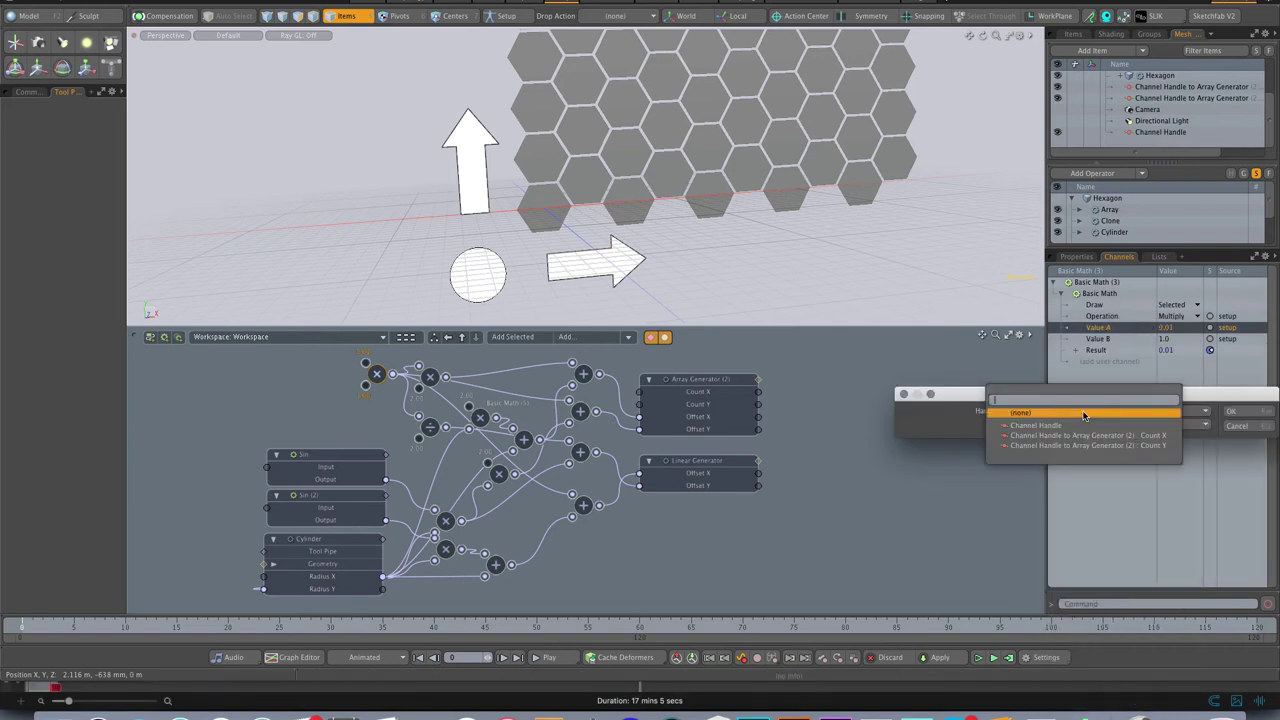
click(1085, 435)
click(1260, 413)
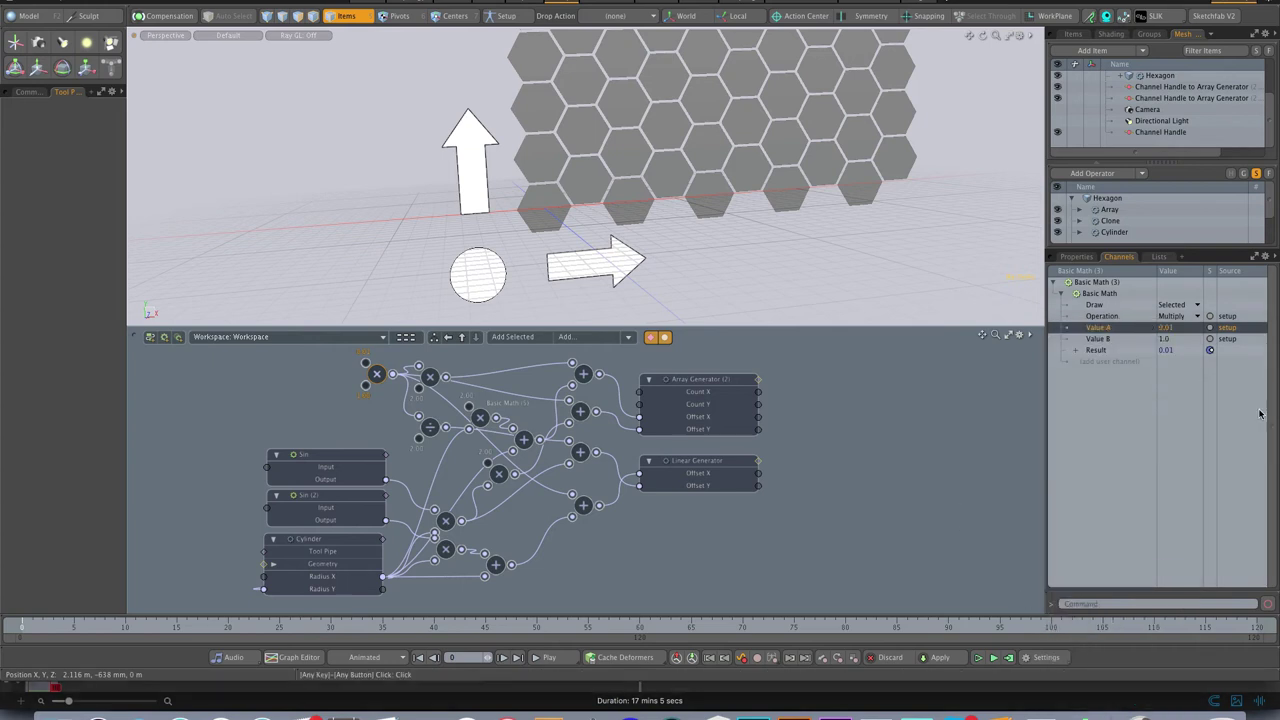
- Try out the disc handle and the horizontal arrow handle to check how they drive the hexagon grid
drag(494, 276, 548, 276)
drag(532, 172, 532, 172)
click(576, 263)
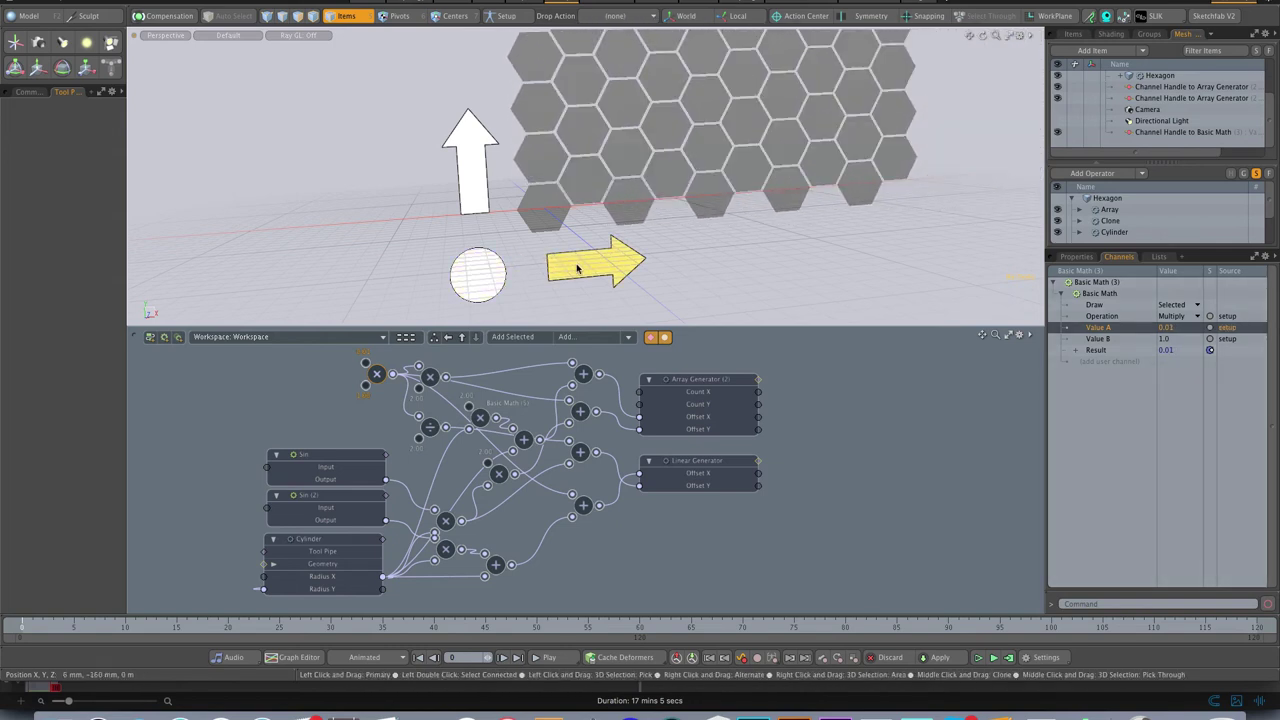
mouse_move(590, 272)
mouse_down()
mouse_move(640, 270)
mouse_move(571, 260)
mouse_up()
click(660, 257)
alt+shift+drag(529, 303, 547, 239)
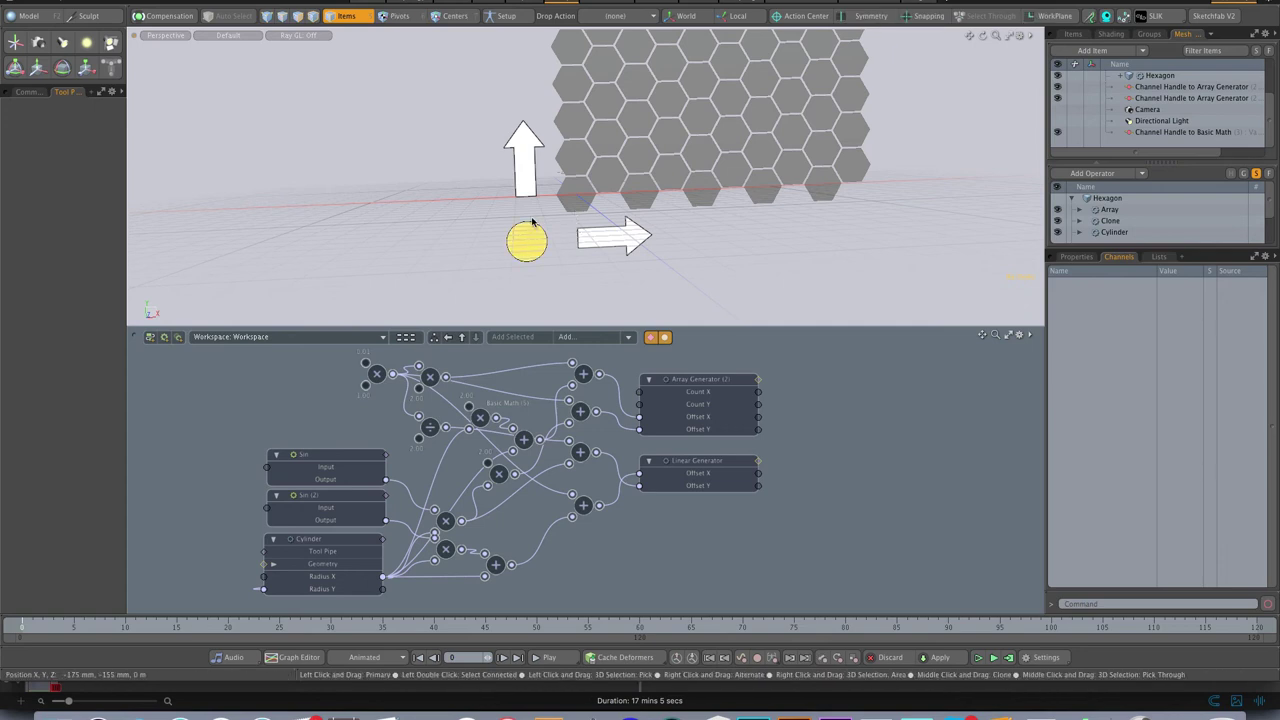
- Add another Channel Handle item and place it over the disc handle at about X -255 mm, Y -225 mm
click(1164, 134)
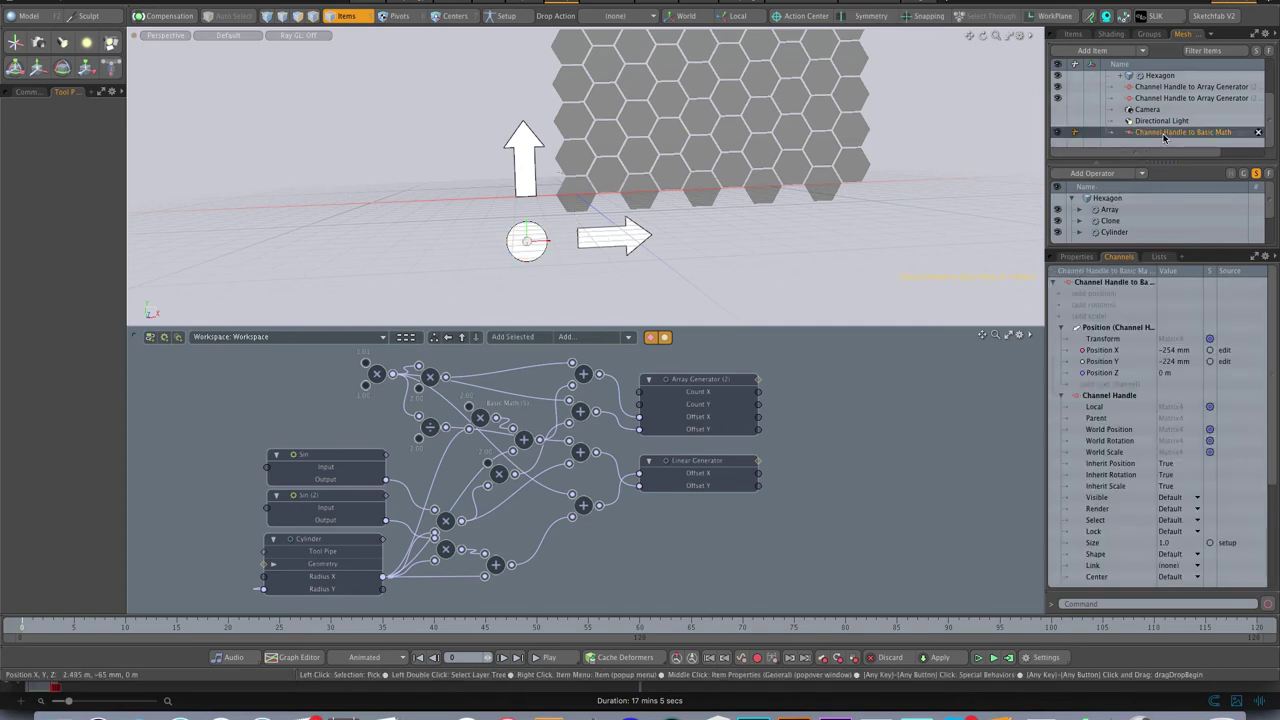
click(1146, 53)
mouse_move(1140, 130)
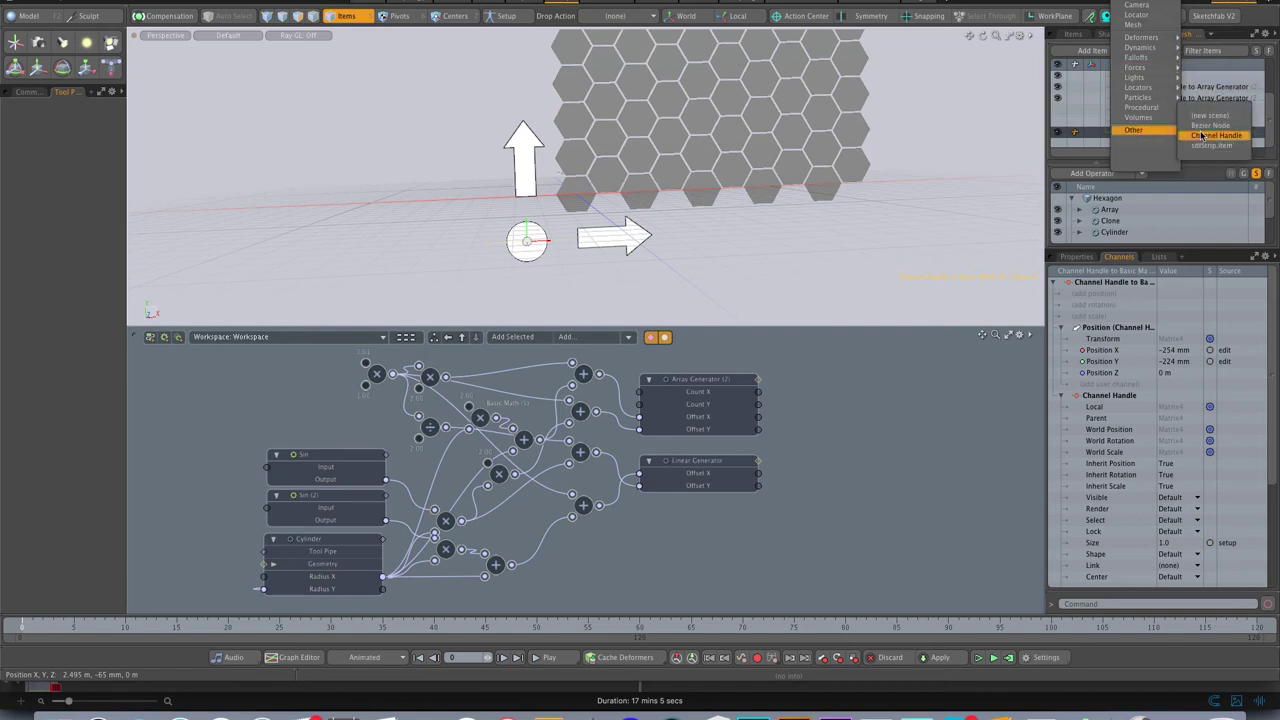
click(1203, 135)
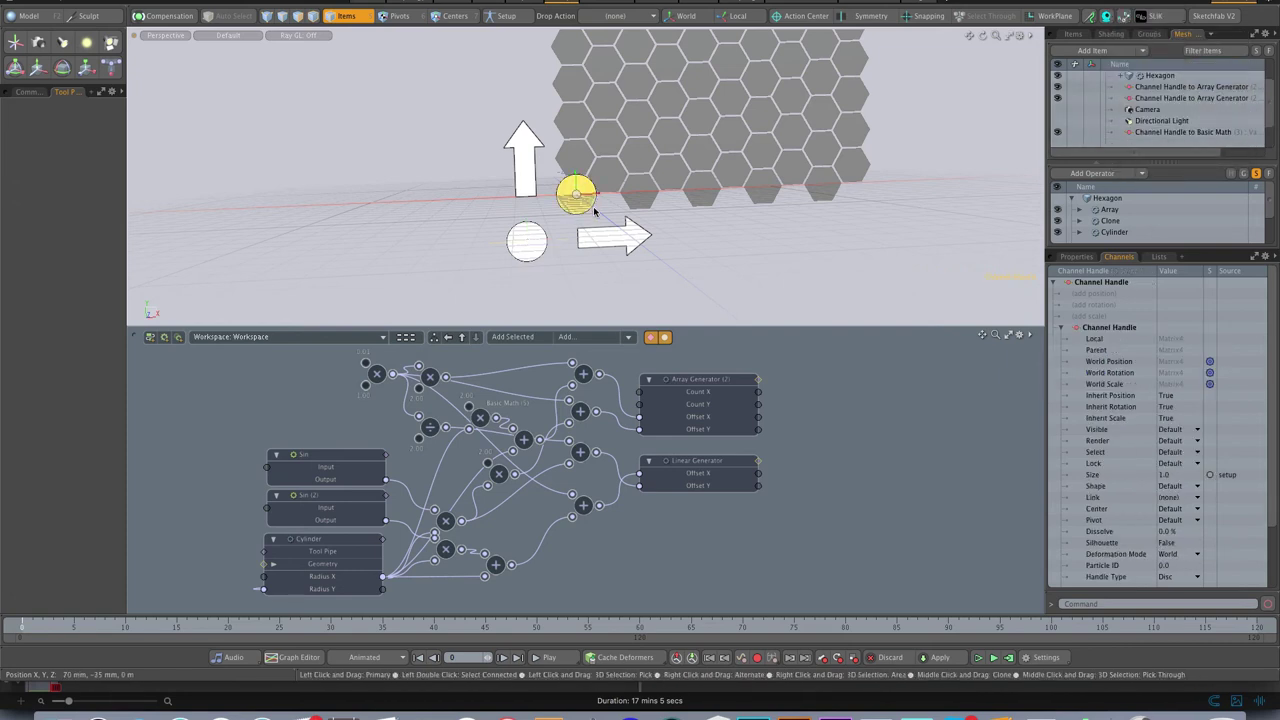
key(w)
drag(625, 142, 577, 189)
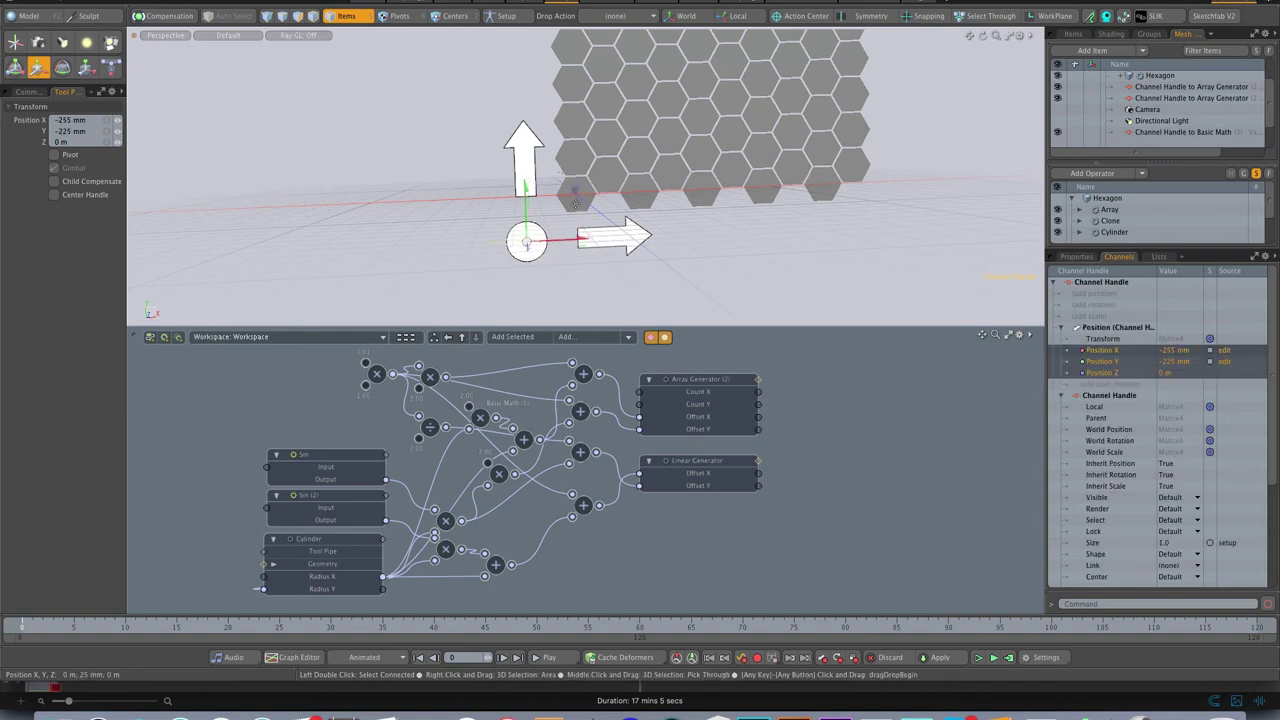
key(space)
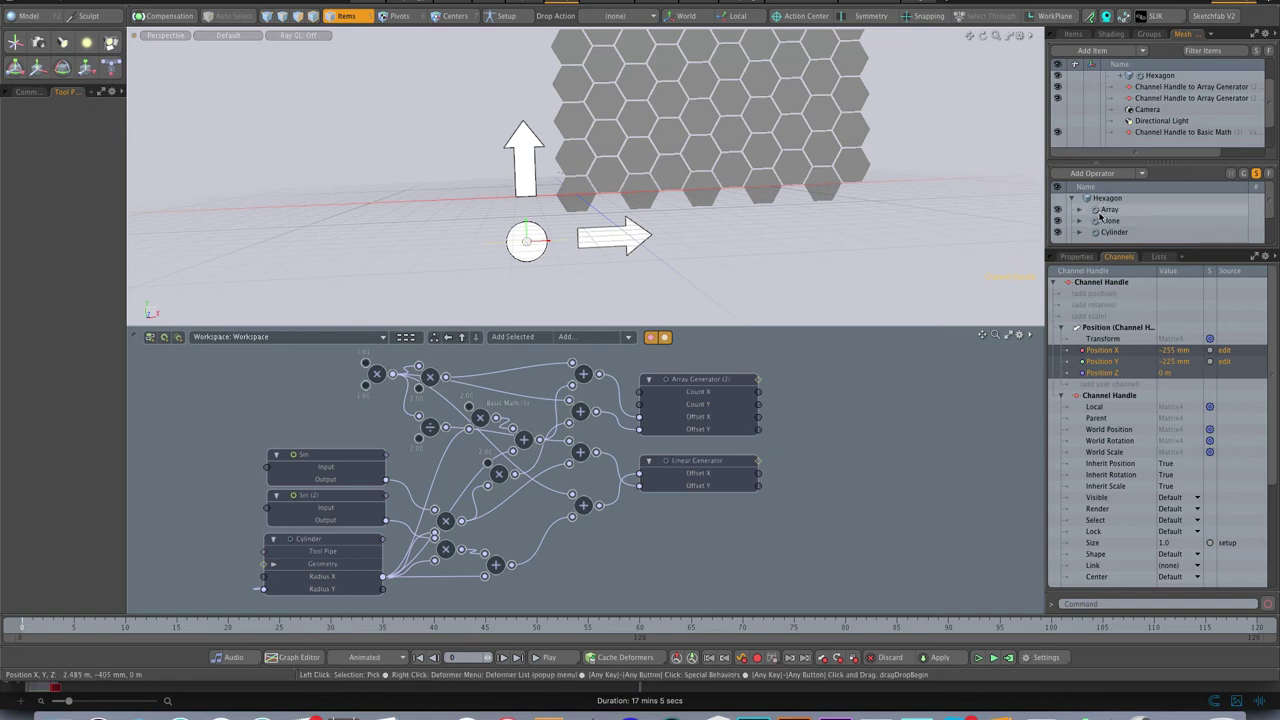
- Look through the second disc's handle type options, keep Disc, and enlarge its display size to 1.5
click(1077, 256)
click(1270, 345)
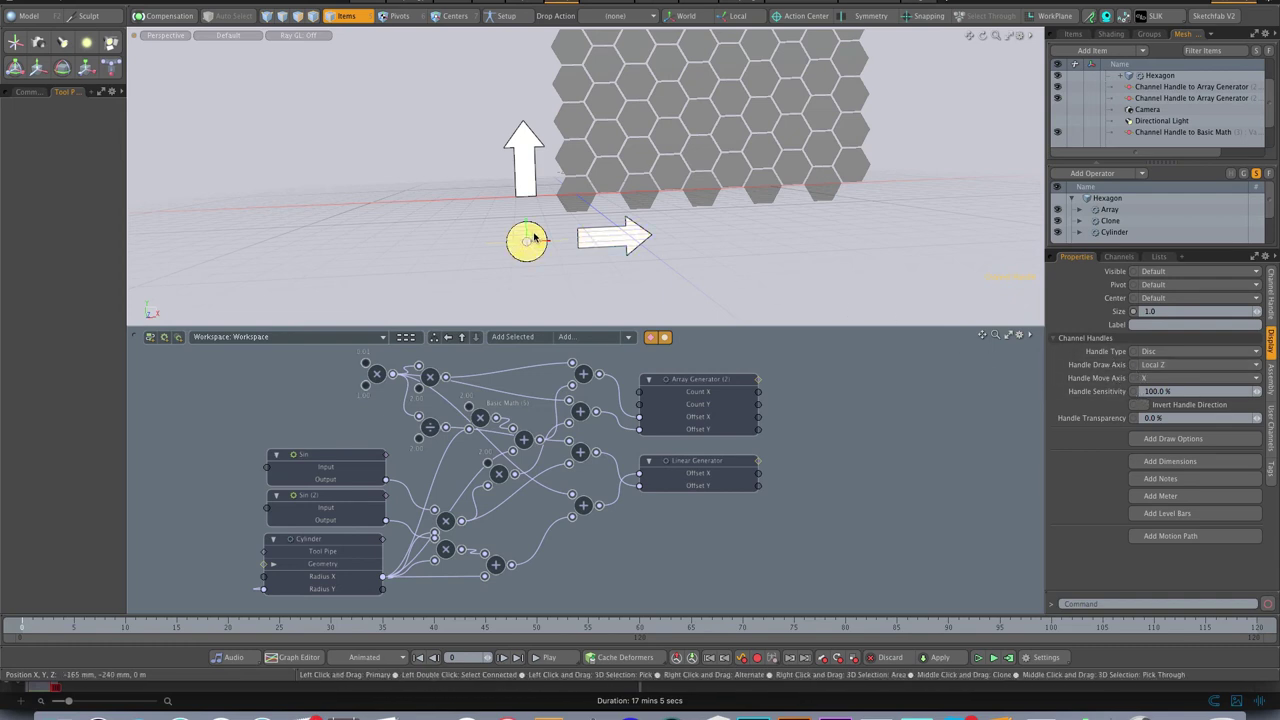
click(1178, 355)
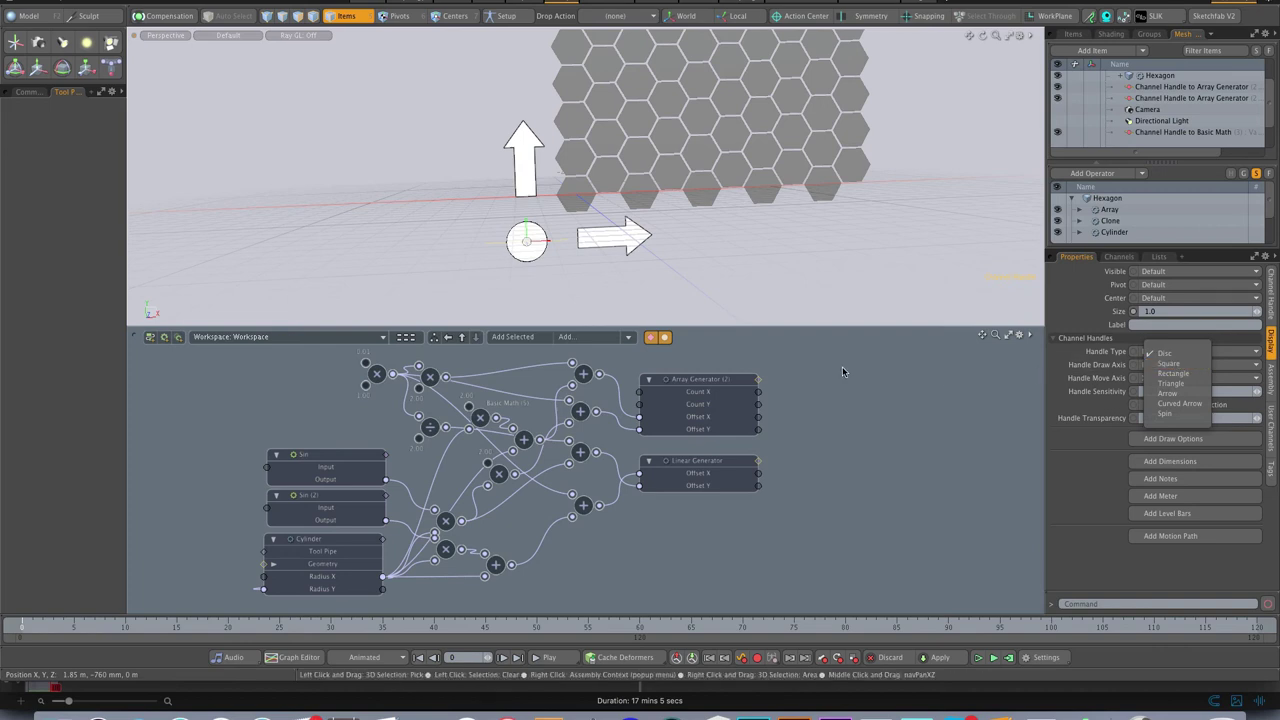
click(798, 363)
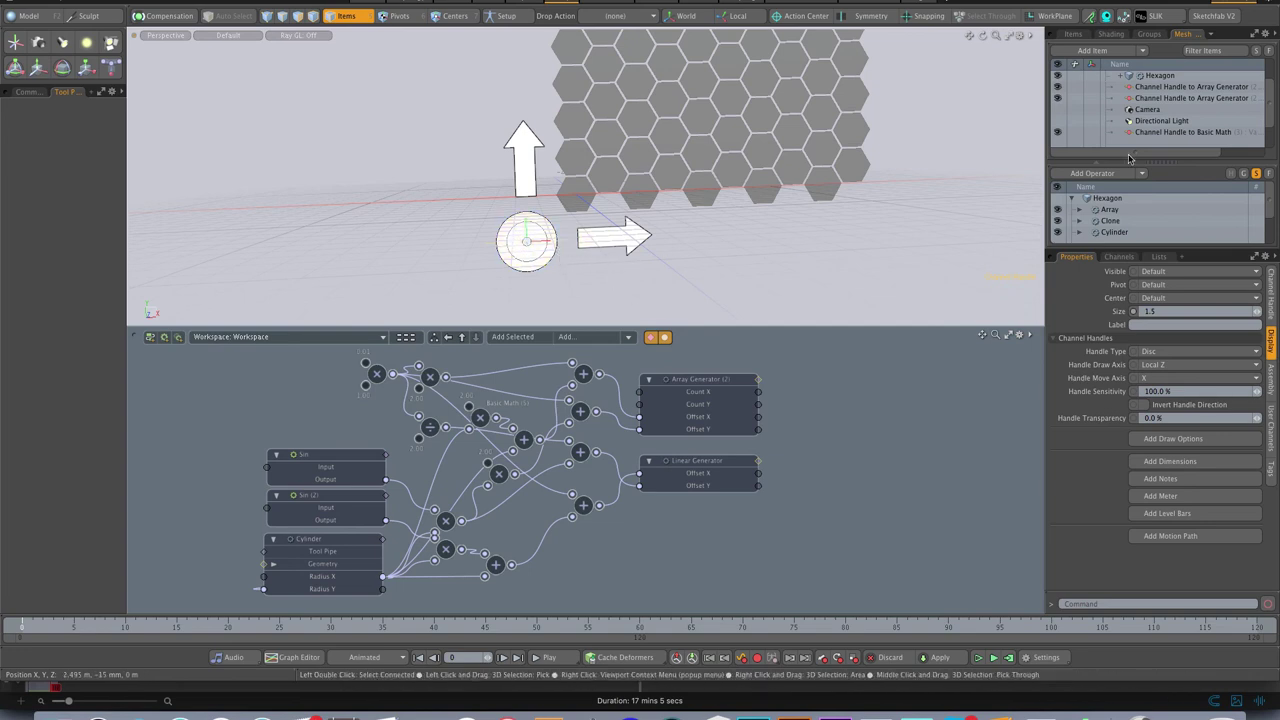
- Compare the two disc handles' display settings and set the unassigned Channel Handle's size to 1.0
drag(1270, 103, 1271, 122)
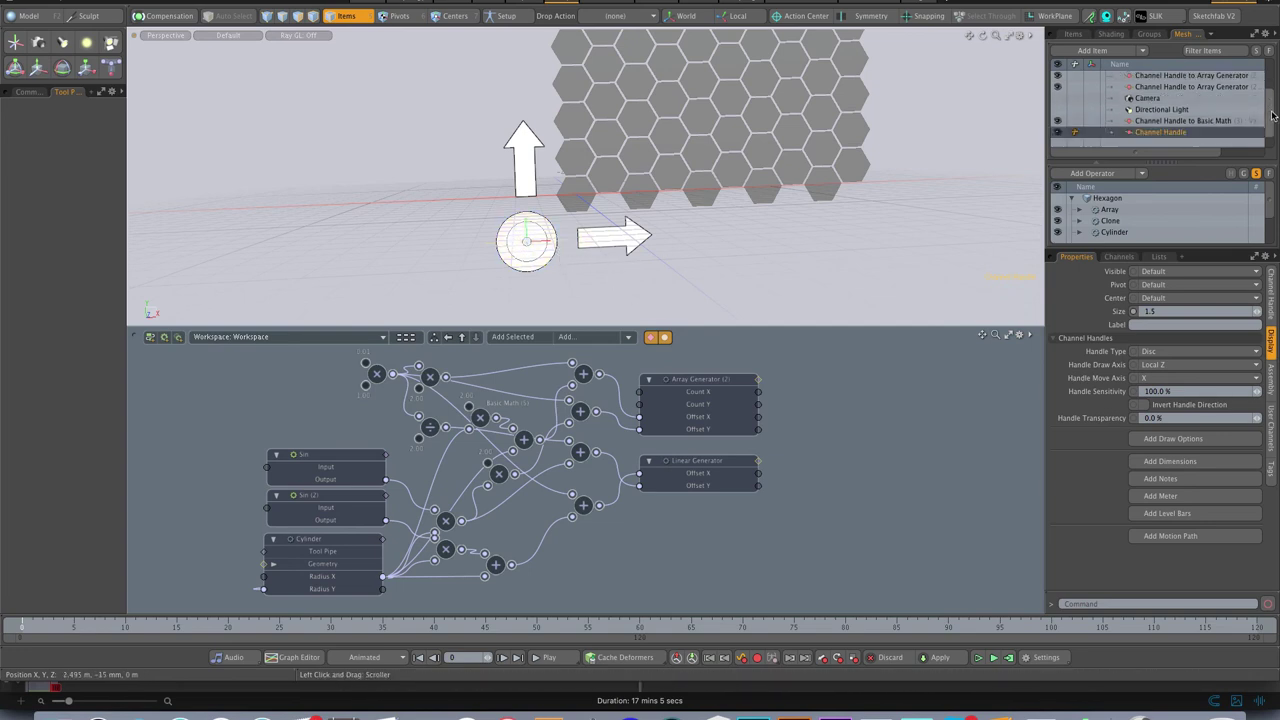
click(1176, 122)
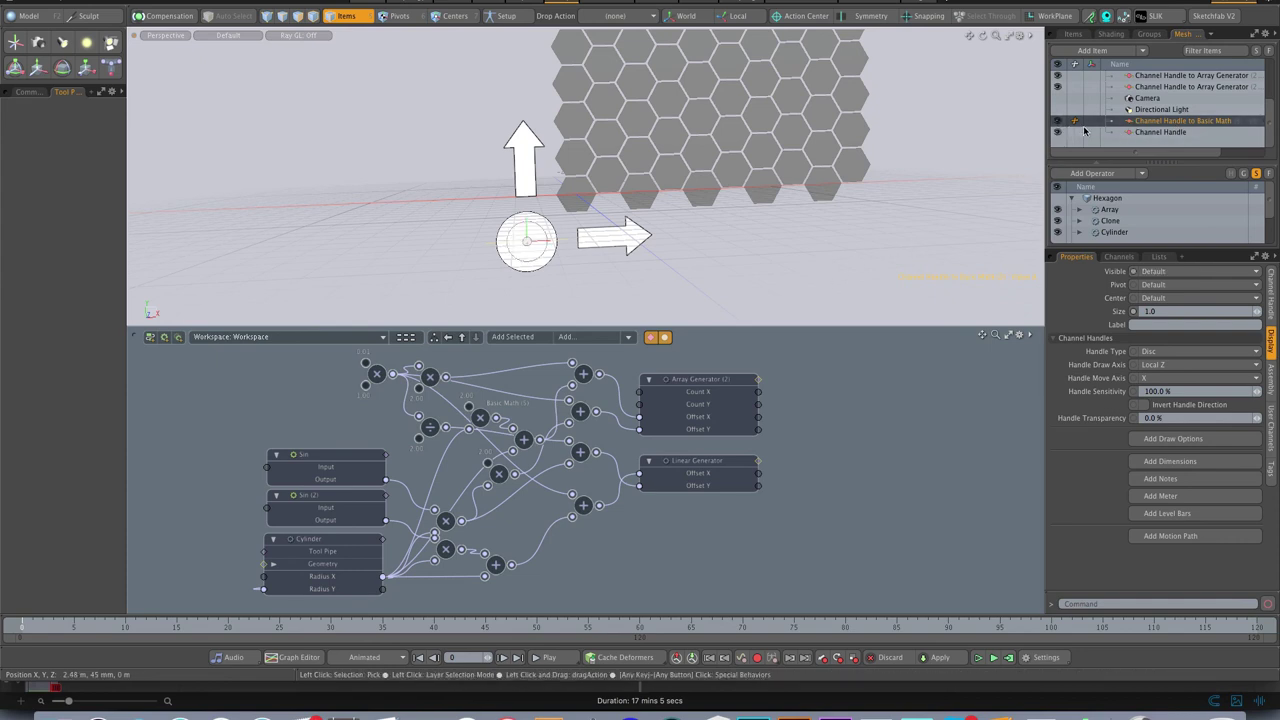
click(1148, 132)
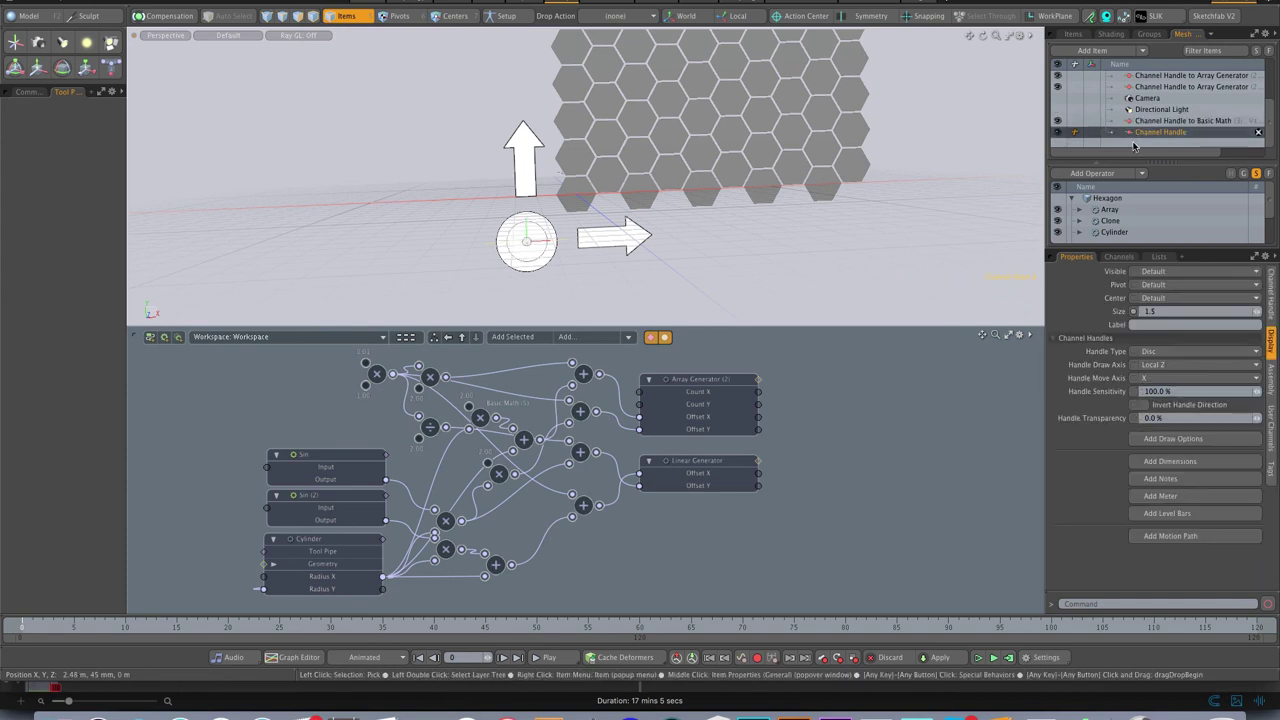
click(1150, 311)
text(1)
key(Return)
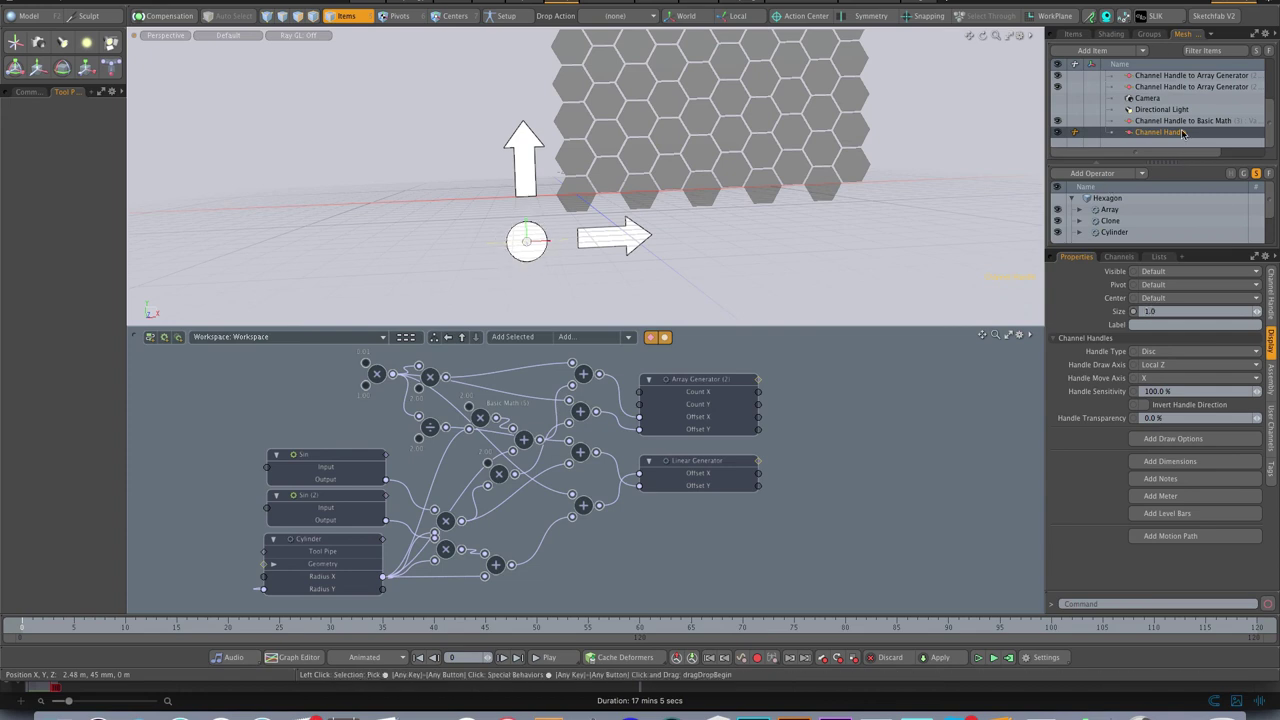
- Nudge the larger disc handle assigned to Basic Math so that it sits concentric with the smaller disc
click(1186, 121)
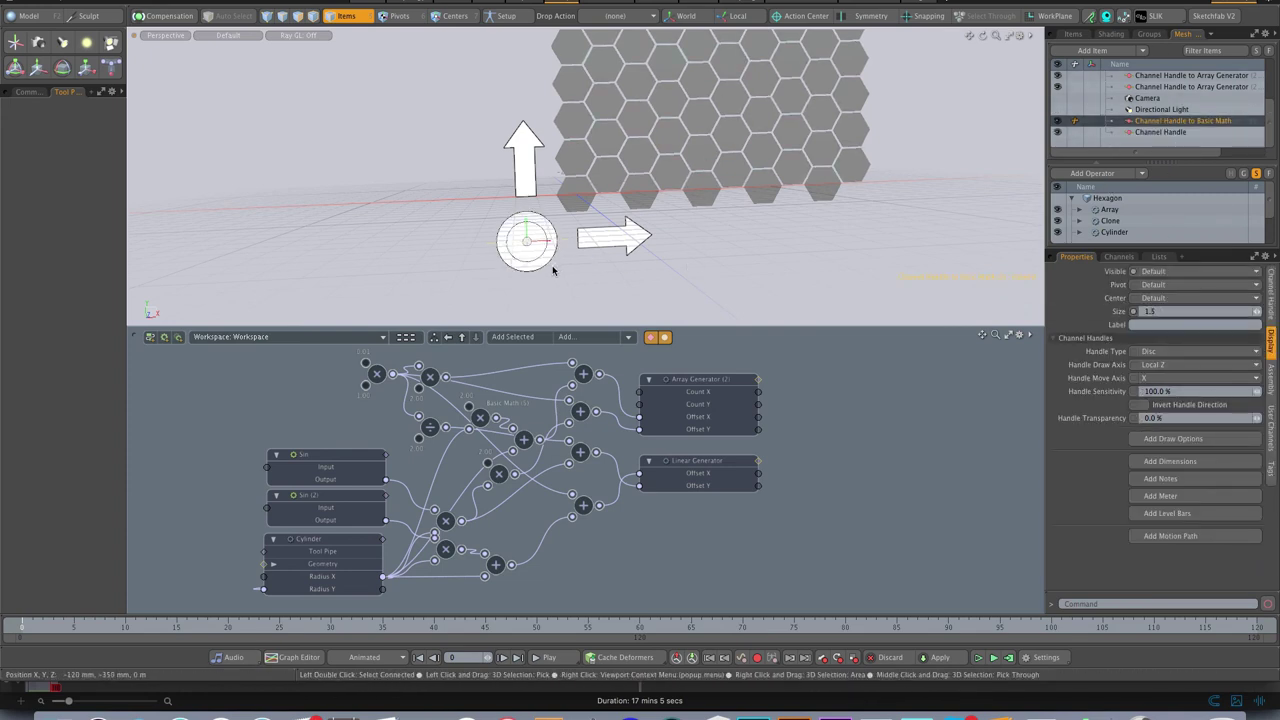
key(w)
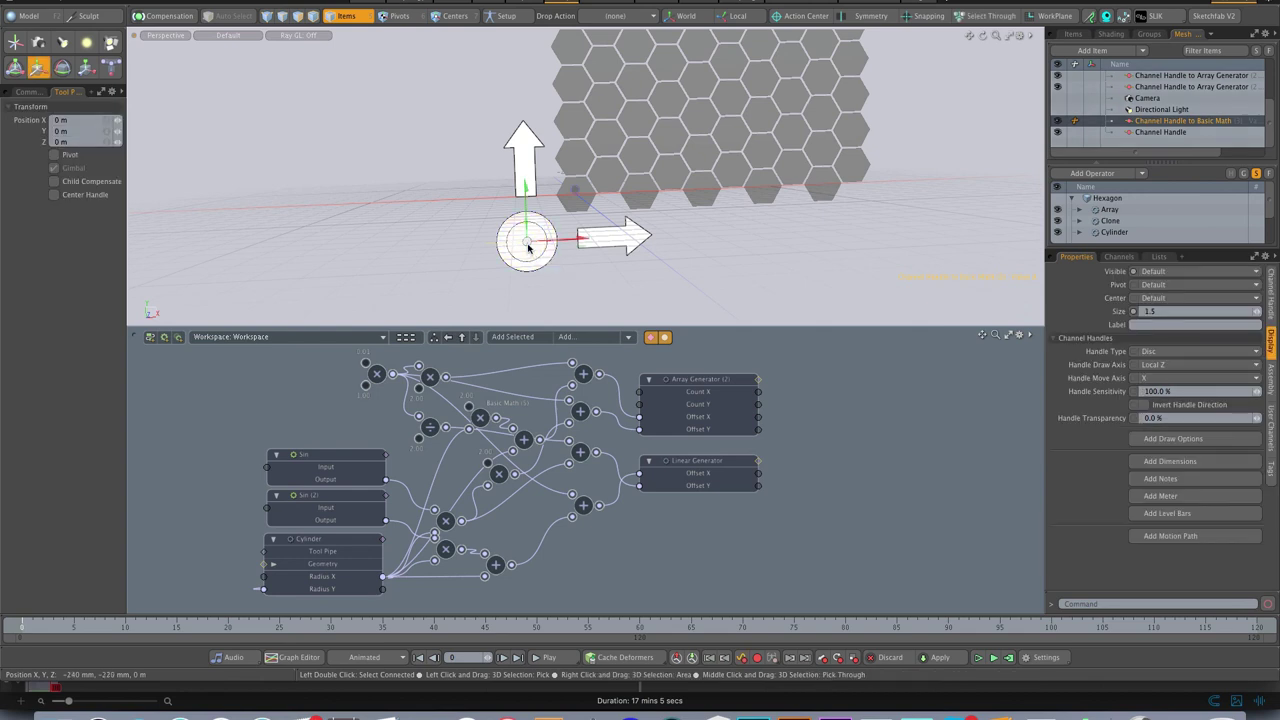
key(q)
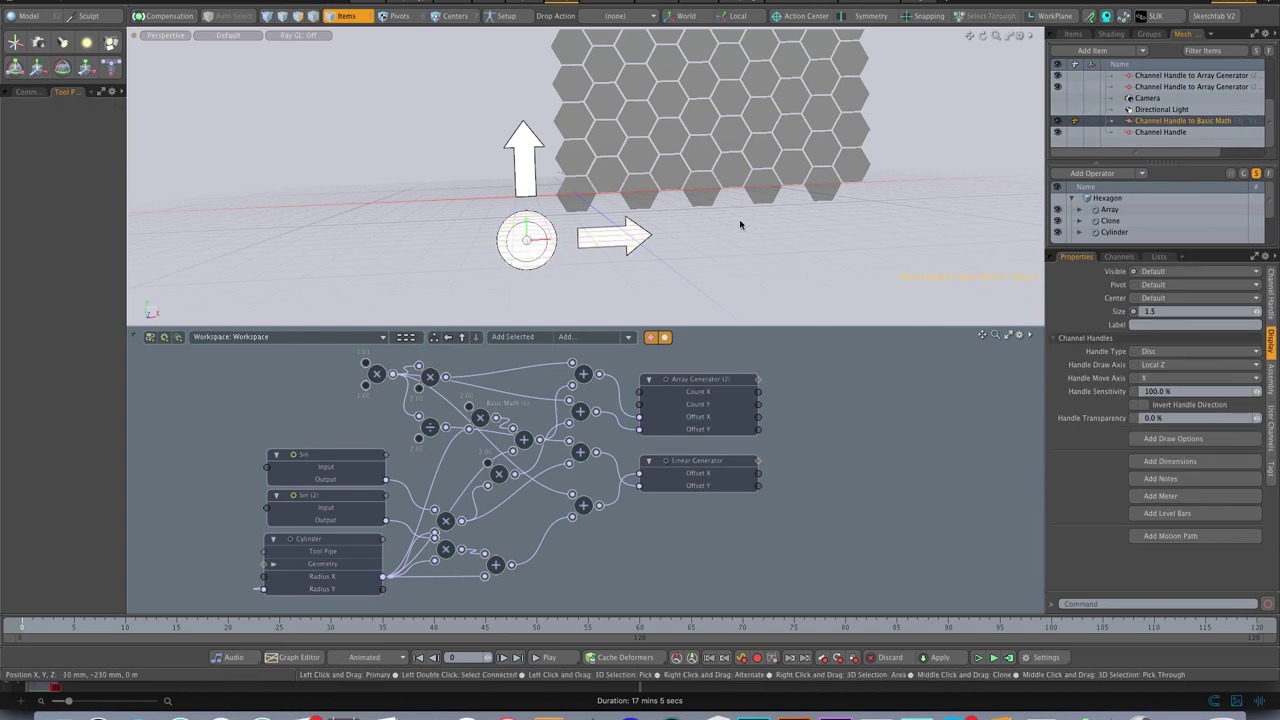
- Assign the unassigned Channel Handle item to the Cylinder's Radius X channel, using Assign mode
click(1167, 132)
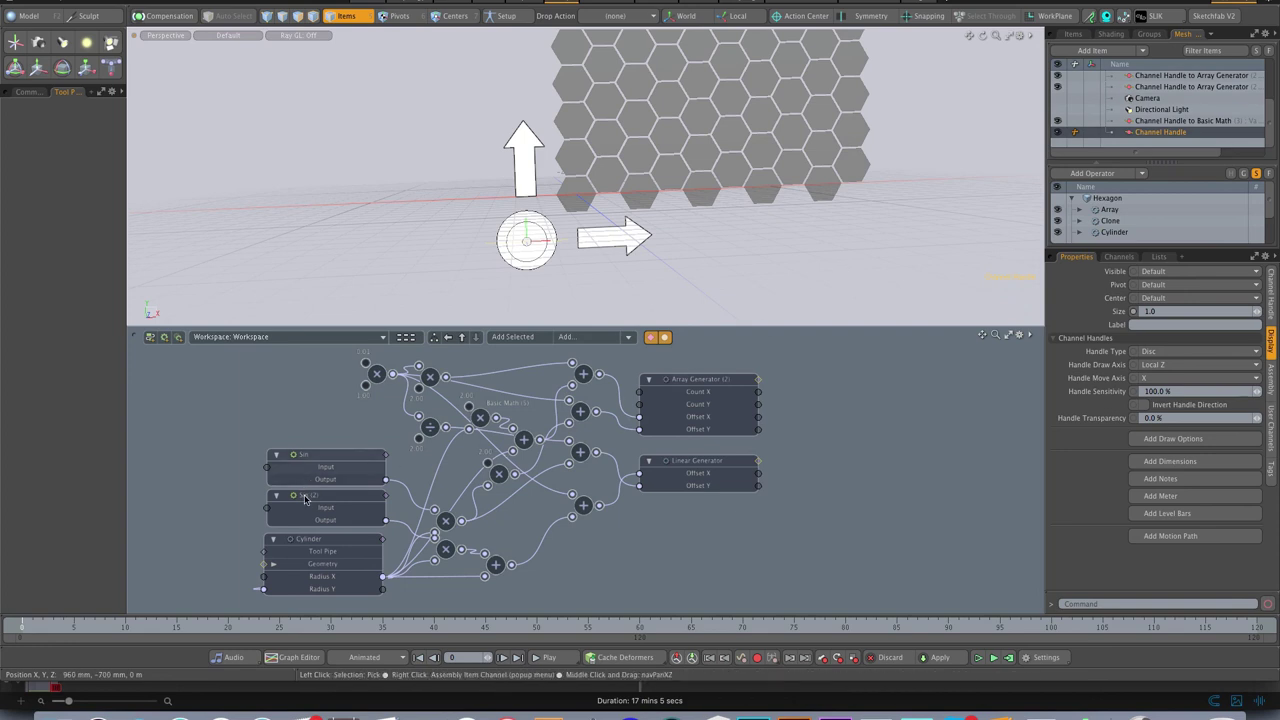
click(322, 566)
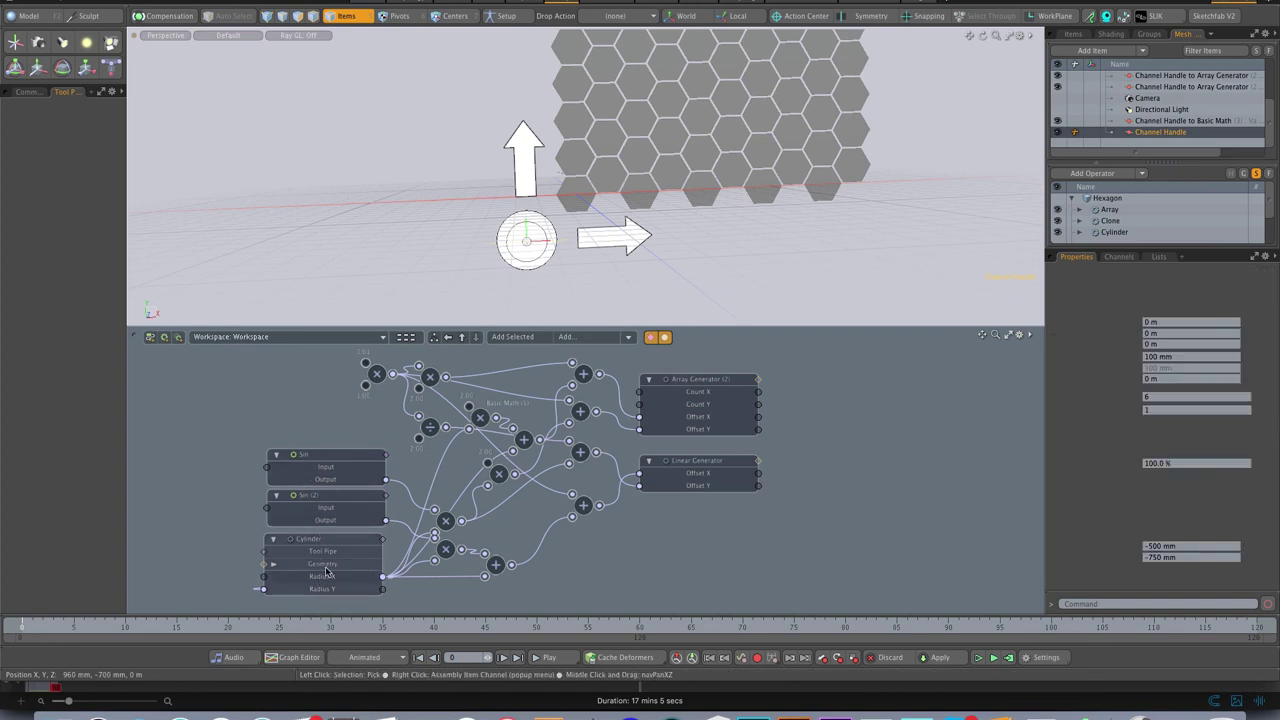
click(1158, 257)
click(1119, 257)
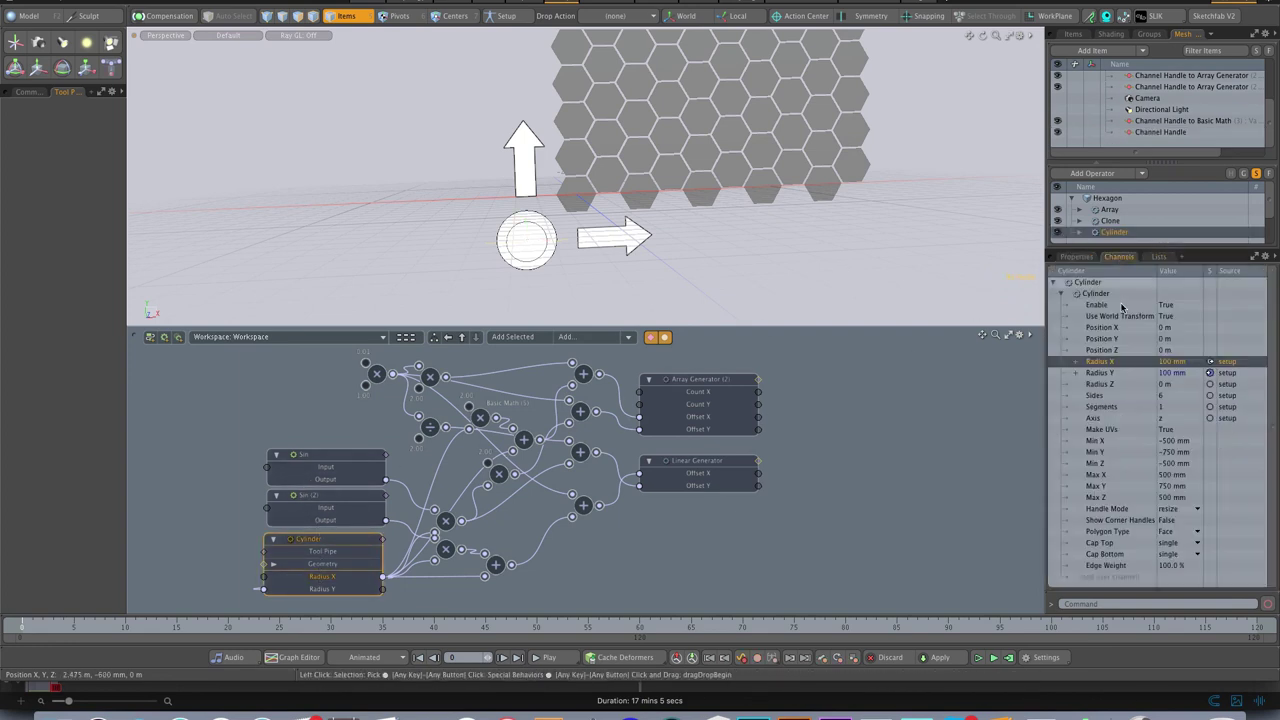
click(1125, 362)
right_click(1127, 366)
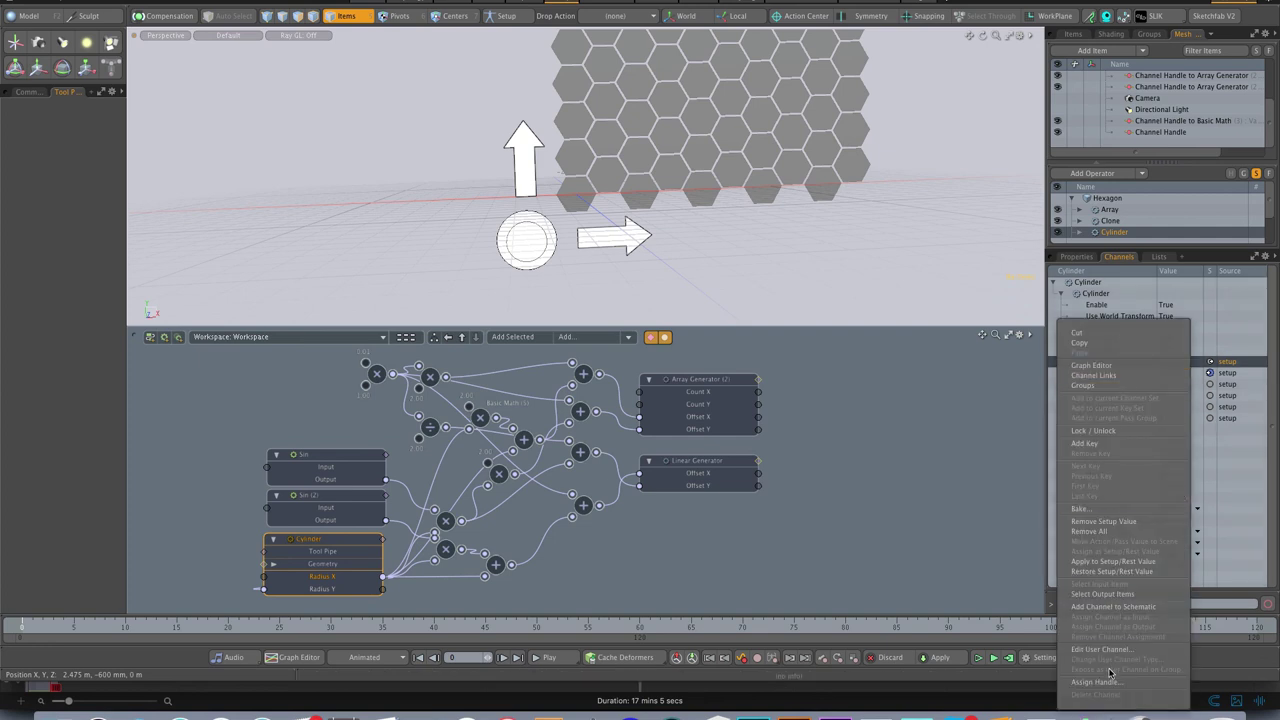
click(1107, 684)
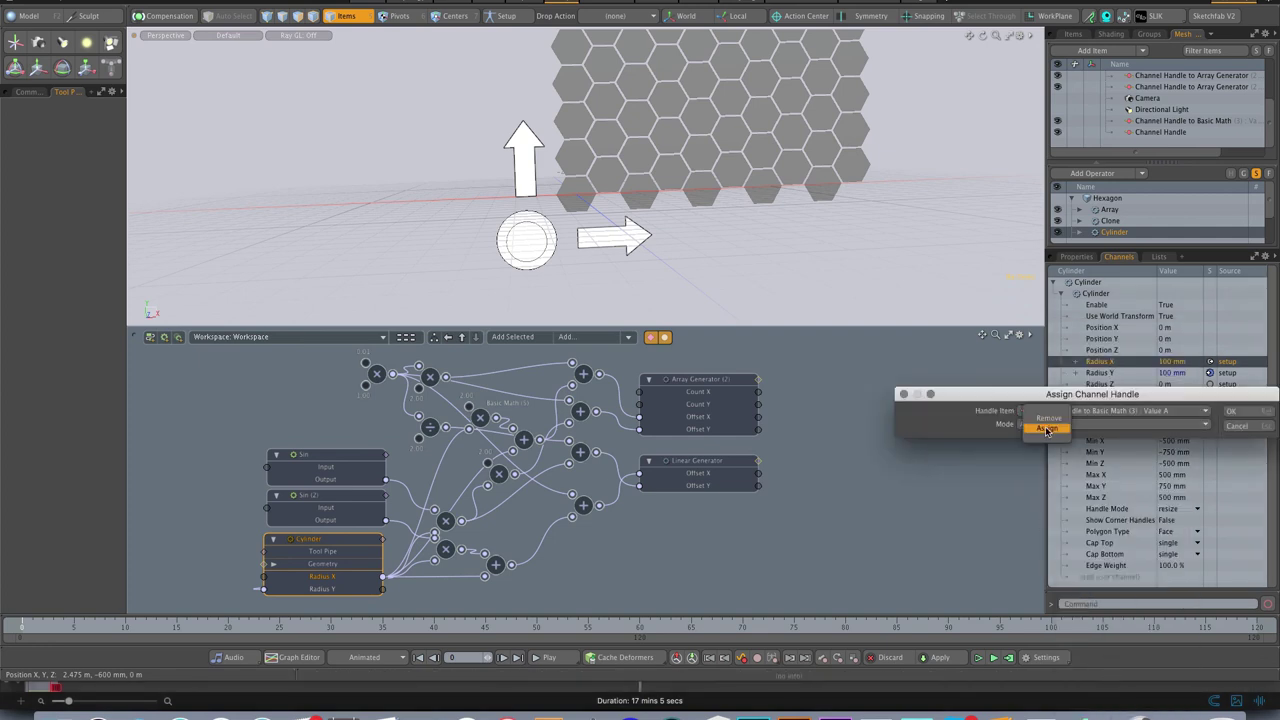
click(1047, 413)
click(1065, 393)
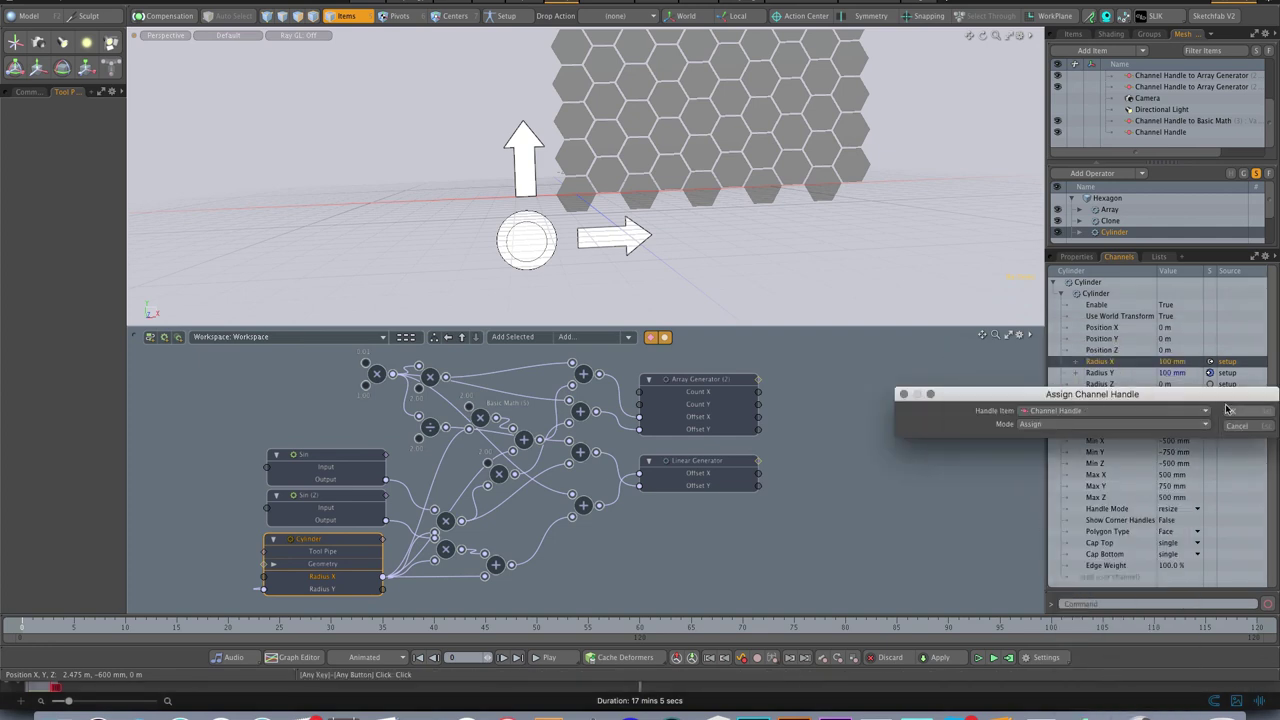
click(1230, 411)
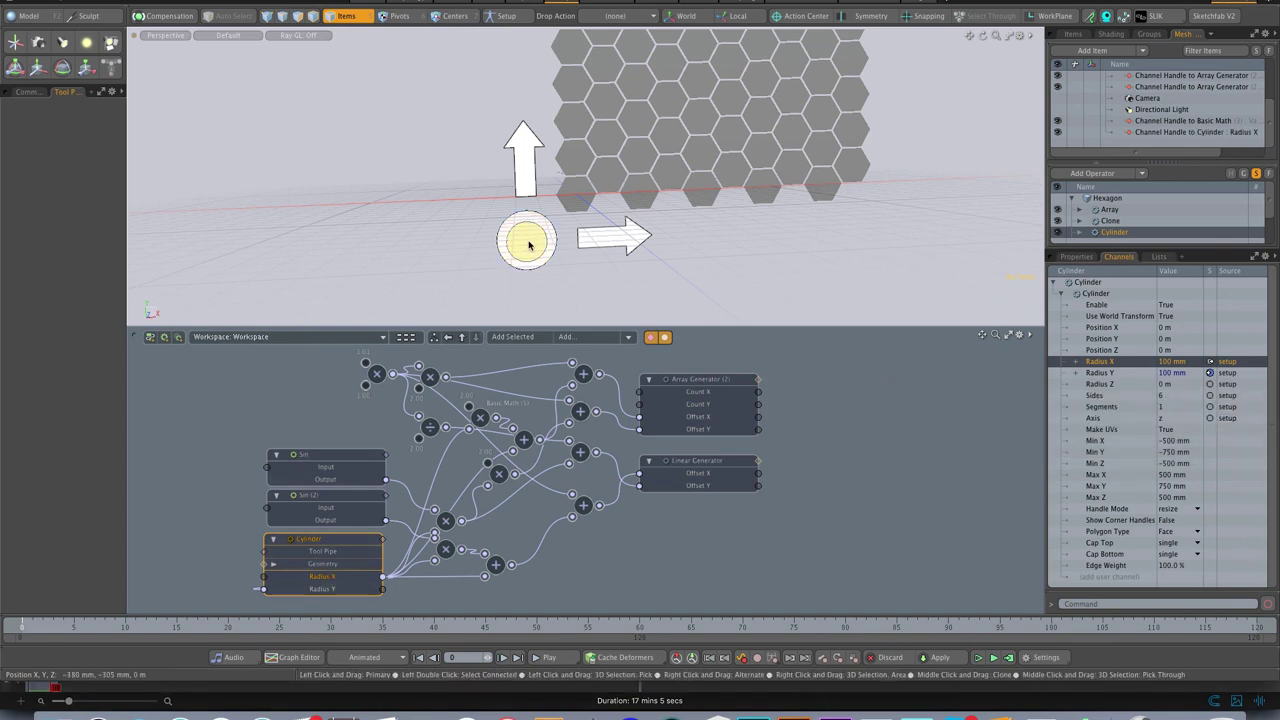
- Try out the inner disc handle to check how it drives the hexagon radius, with the whole grid framed and nothing selected
drag(529, 245, 562, 226)
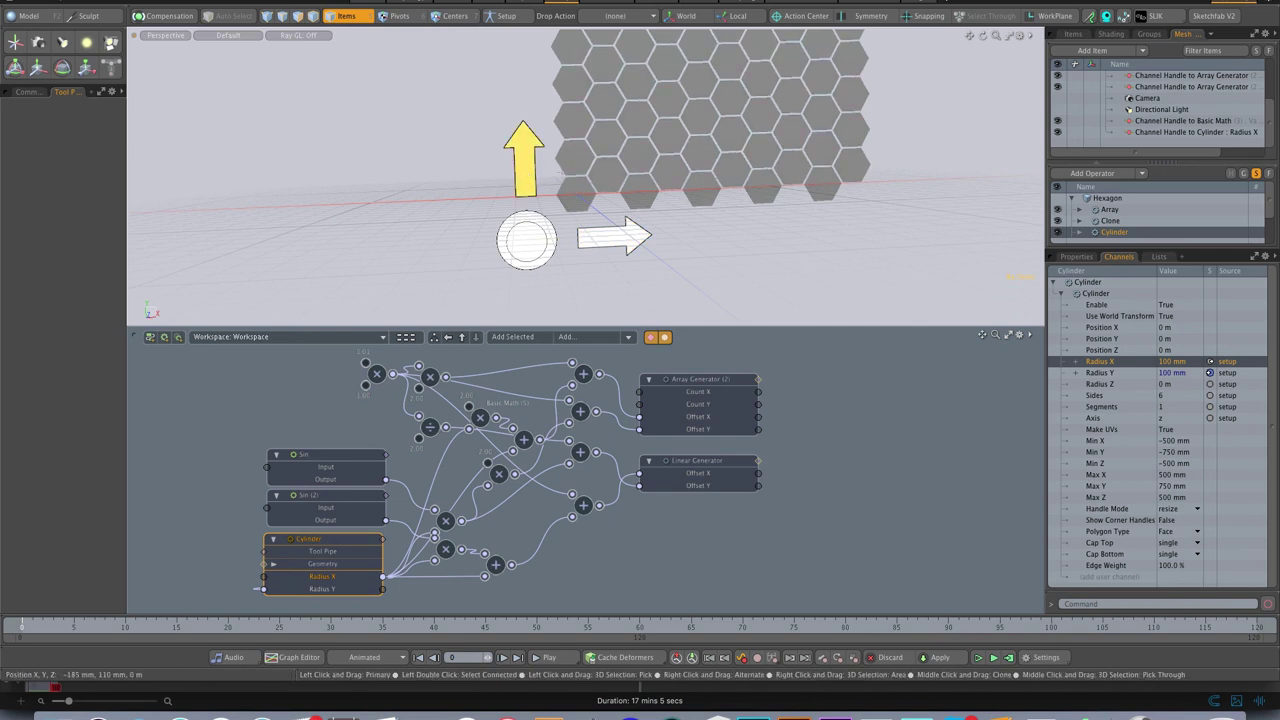
scroll(563, 214, down, 3)
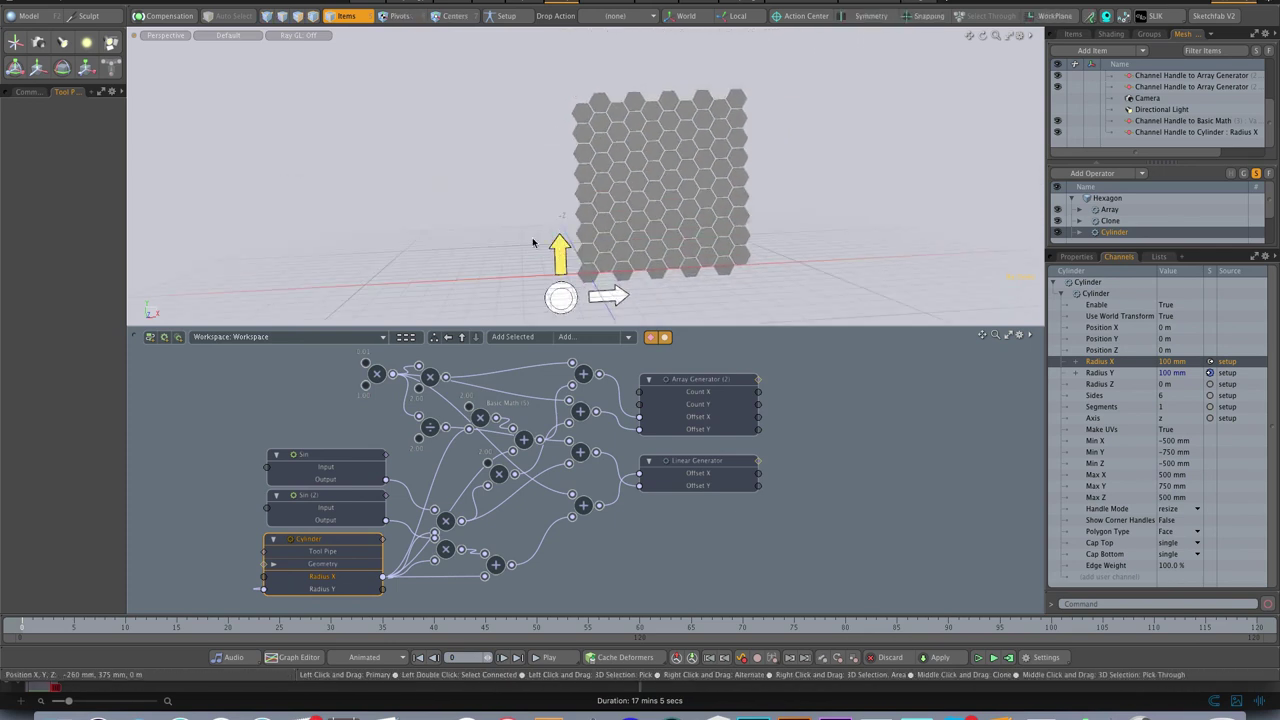
click(667, 293)
alt+shift+drag(706, 288, 575, 212)
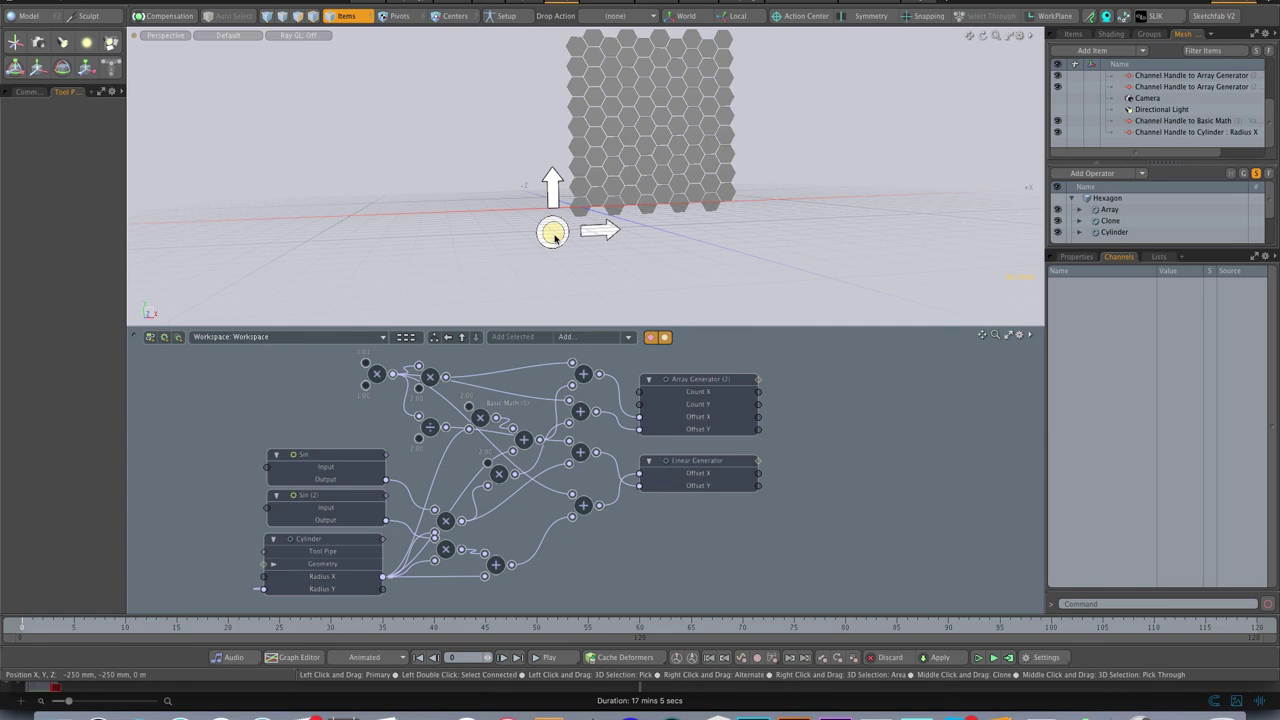